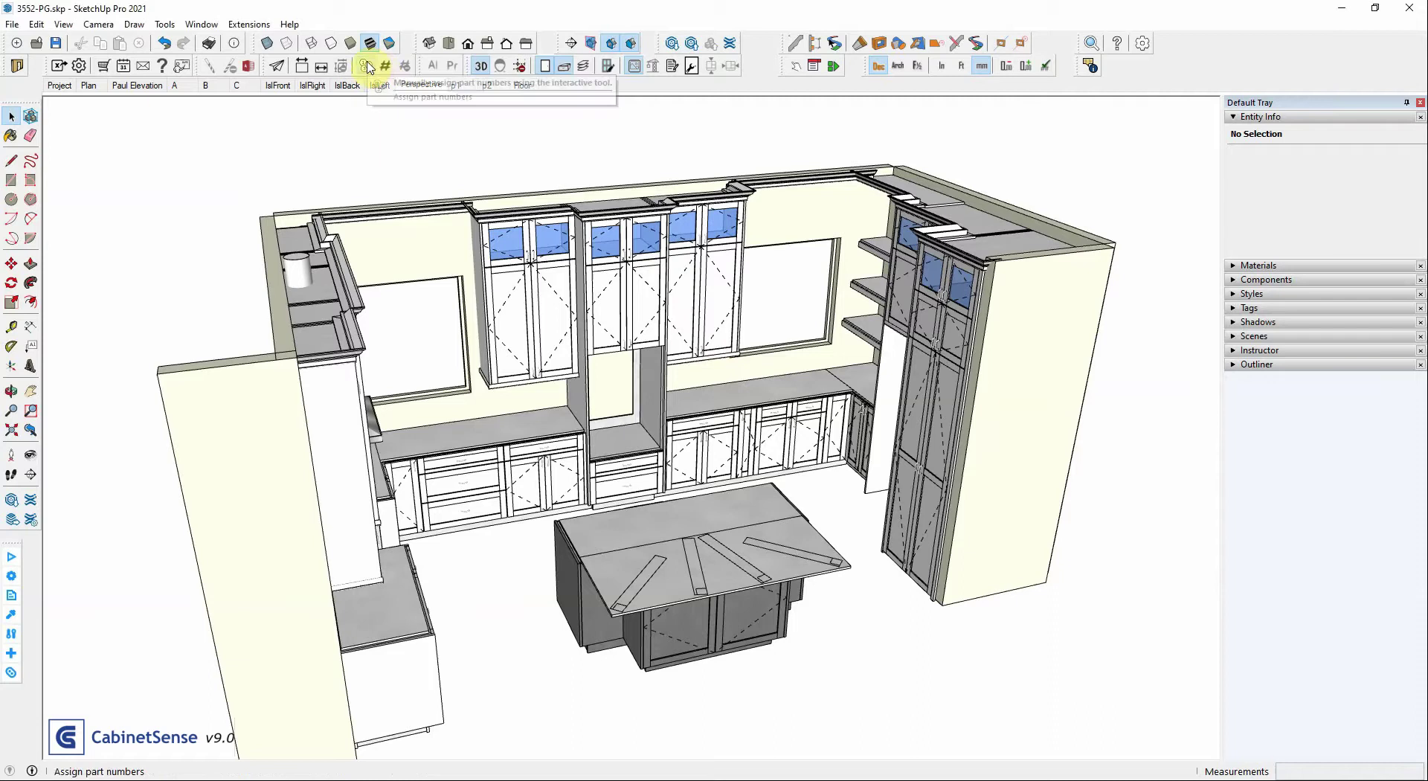
# Start interactive part numbering with prefix 1 and inspect the highlighted components from several sides of the kitchen.
pyautogui.click(366, 67)
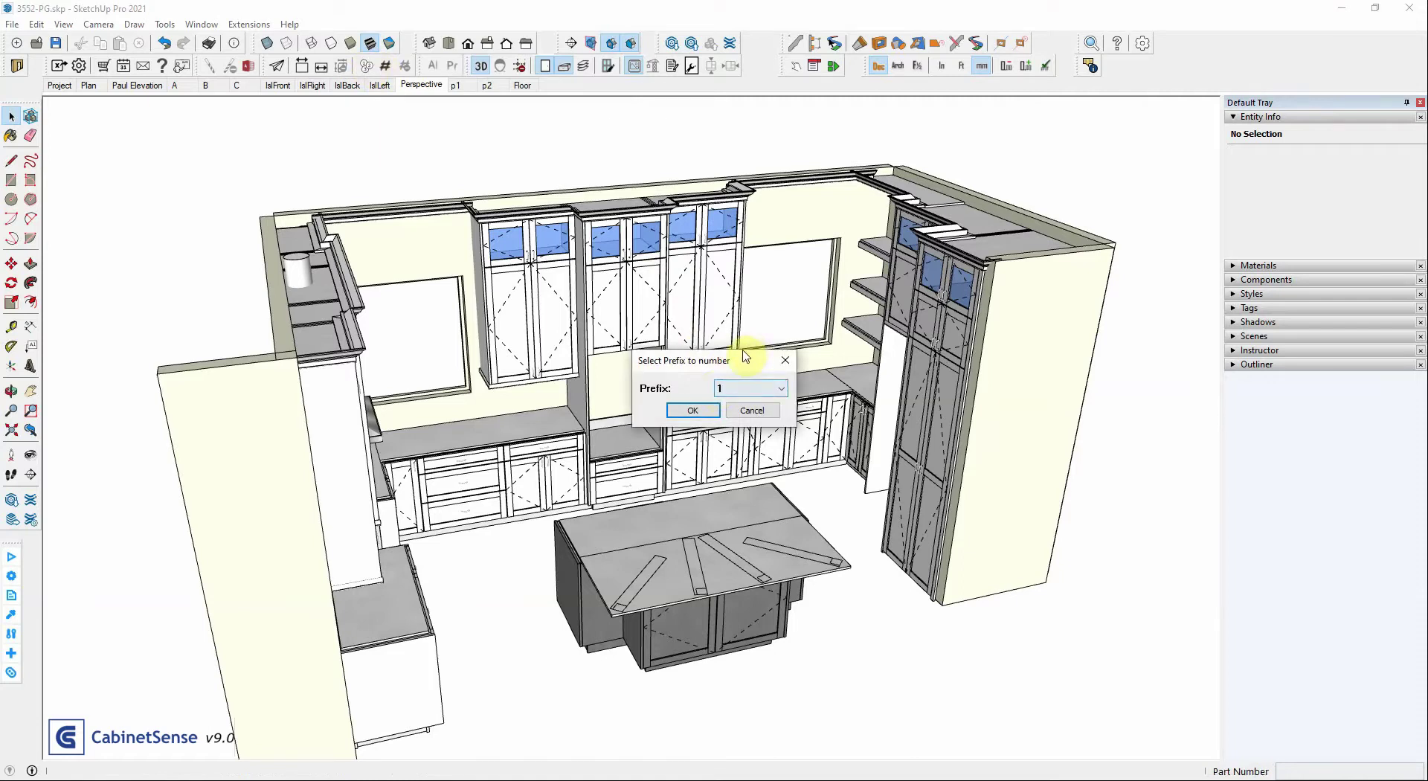
pyautogui.click(756, 392)
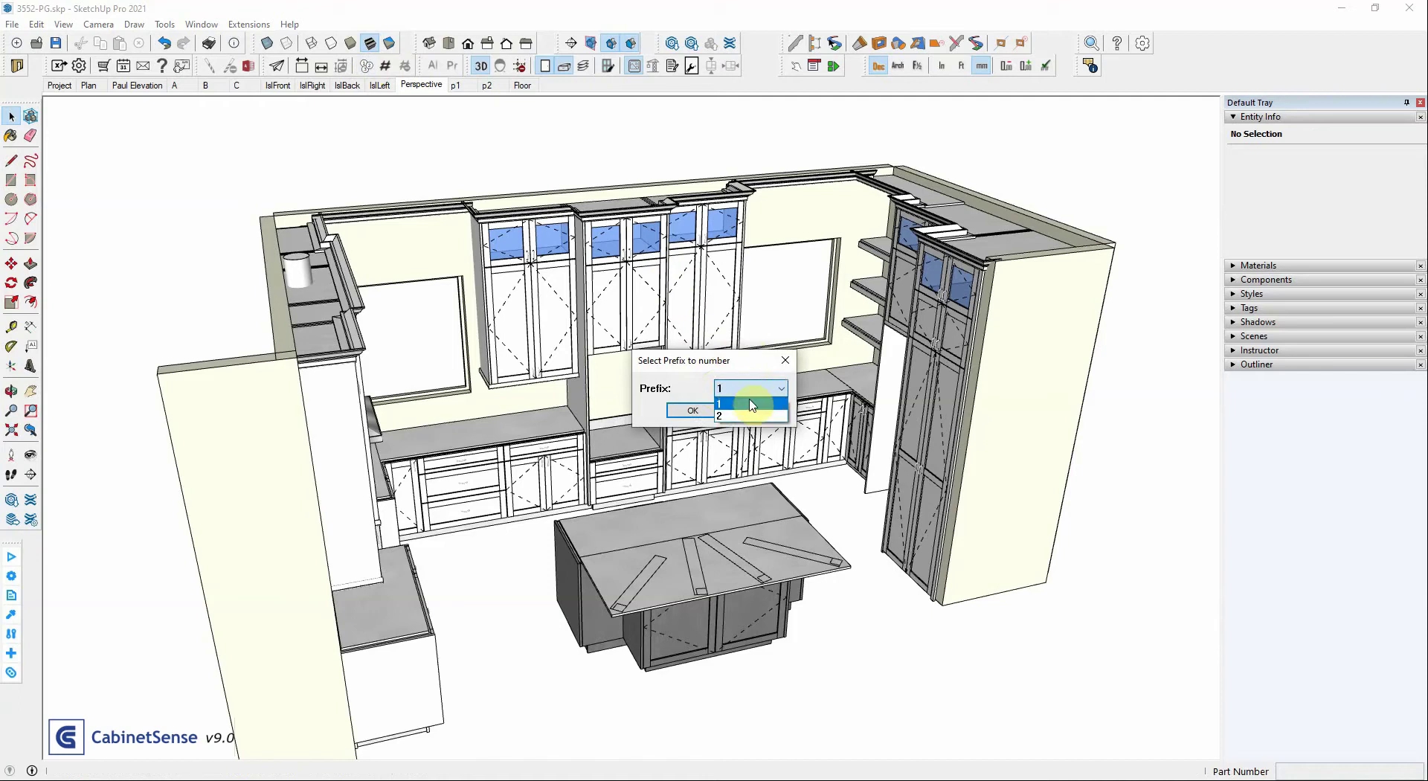
pyautogui.click(754, 362)
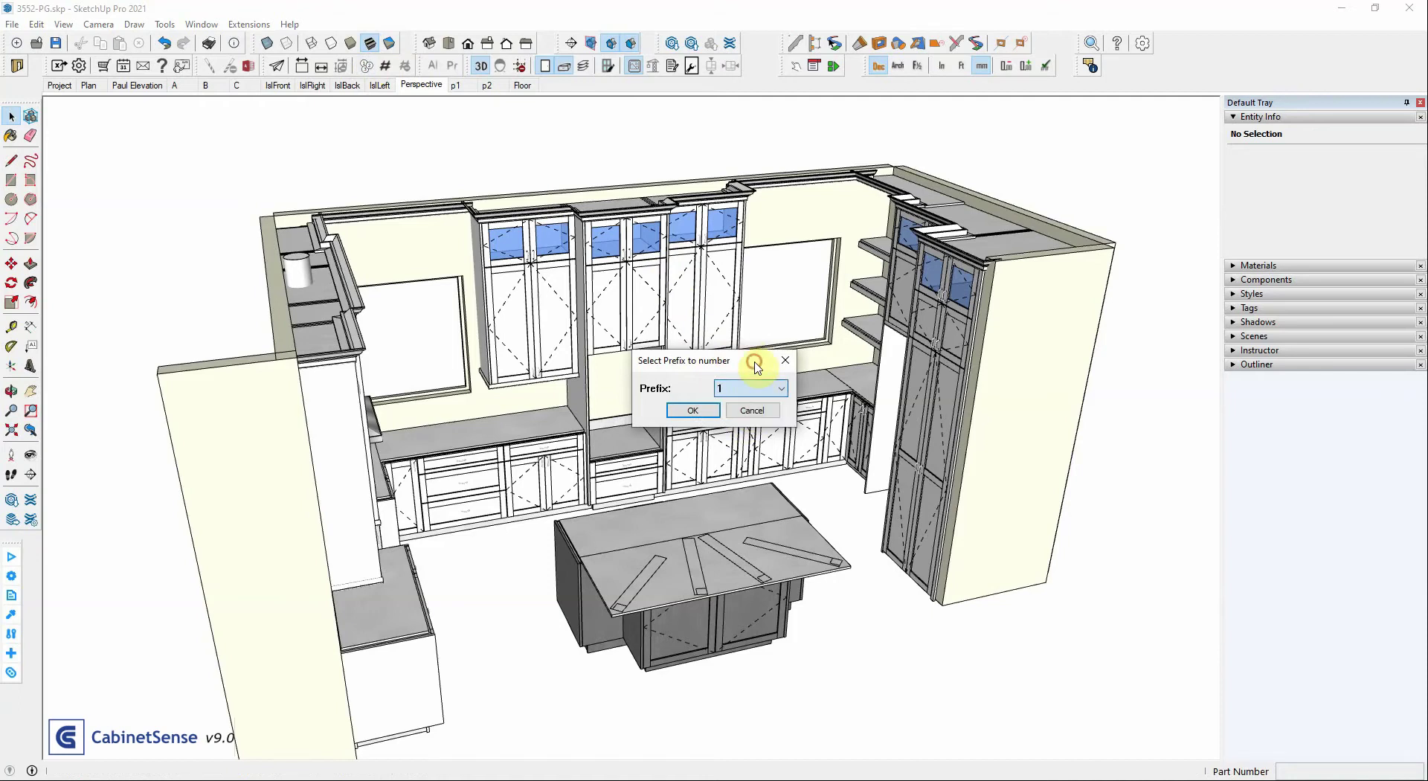
pyautogui.click(704, 411)
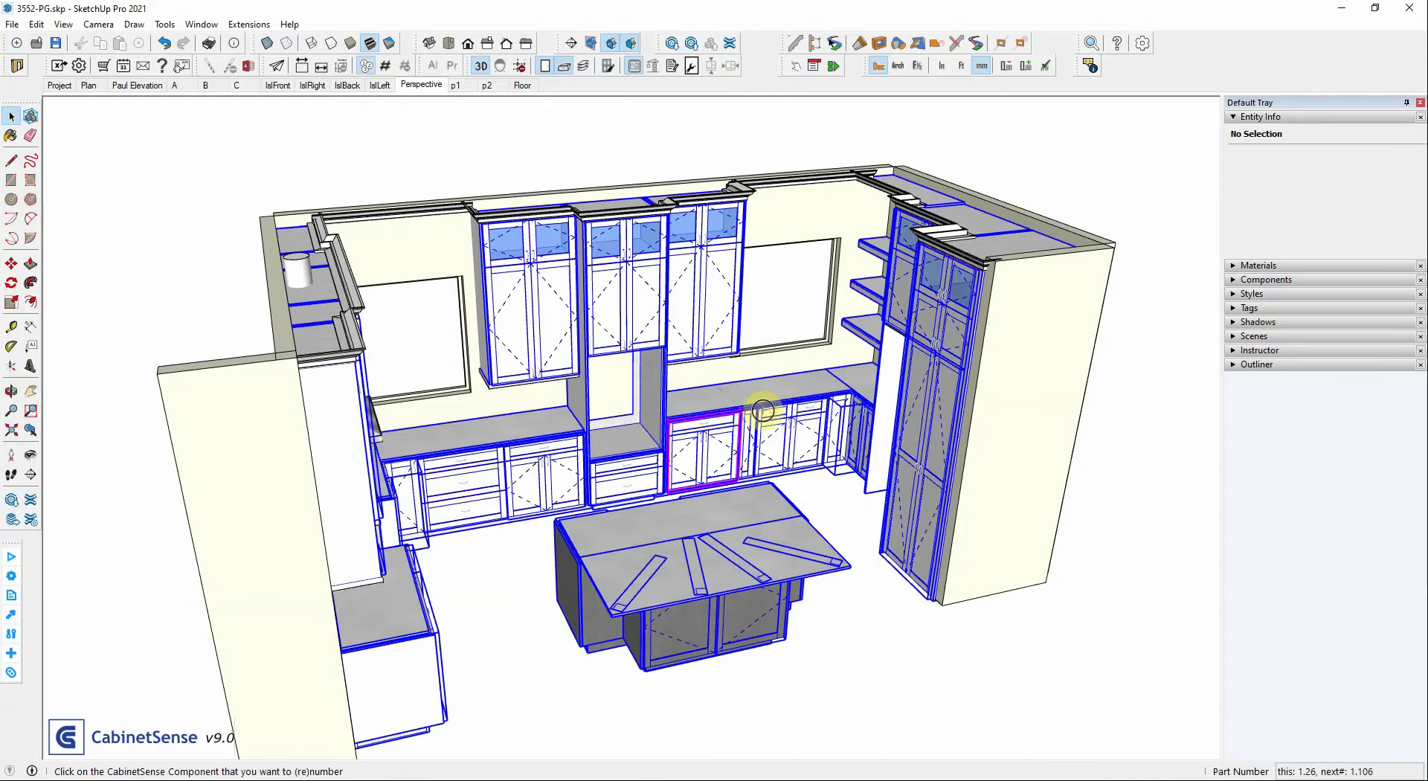
pyautogui.moveTo(1049, 412); pyautogui.dragTo(323, 284, button='middle')
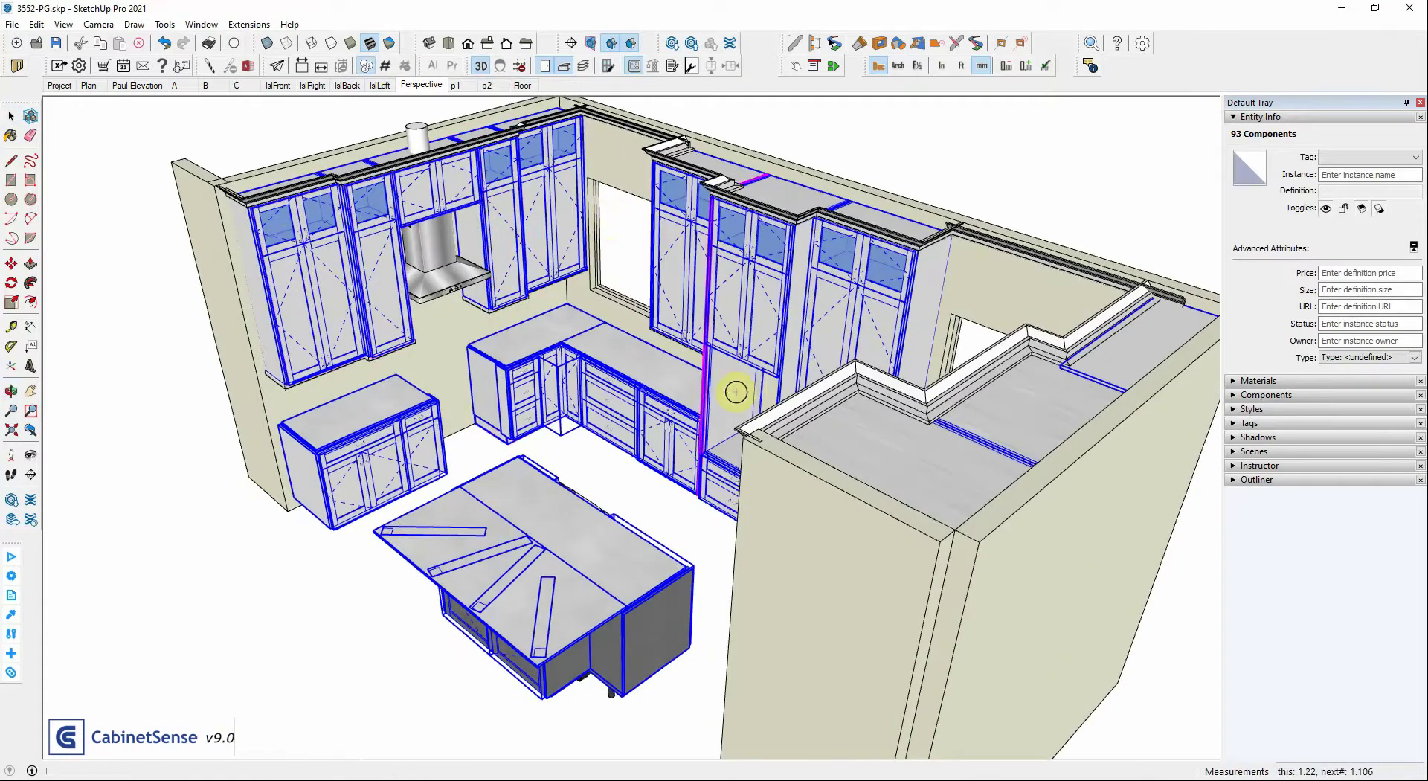
pyautogui.moveTo(350, 382); pyautogui.dragTo(483, 364, button='middle')
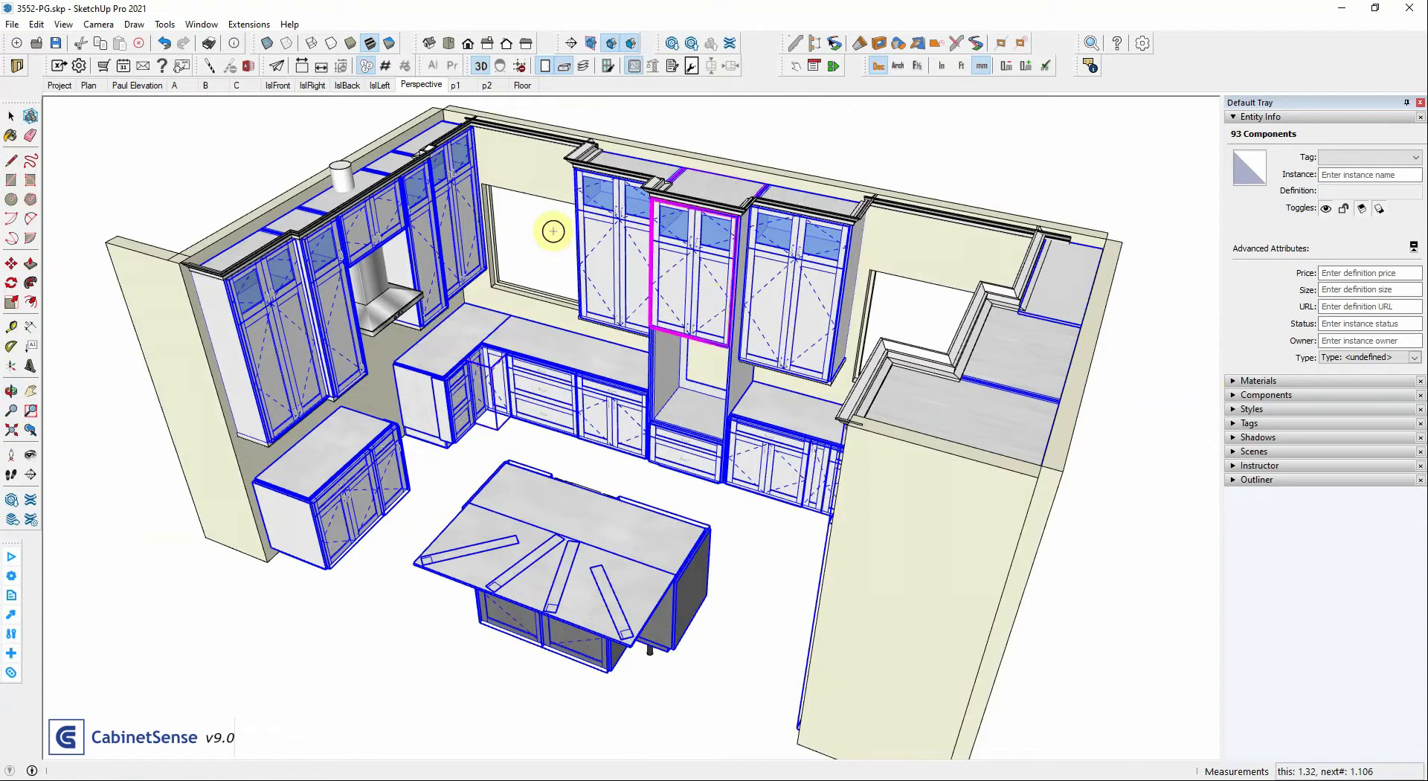
# Restart part numbering with prefix 2 and inspect the highlighted components around the hood wall and the island.
pyautogui.click(365, 68)
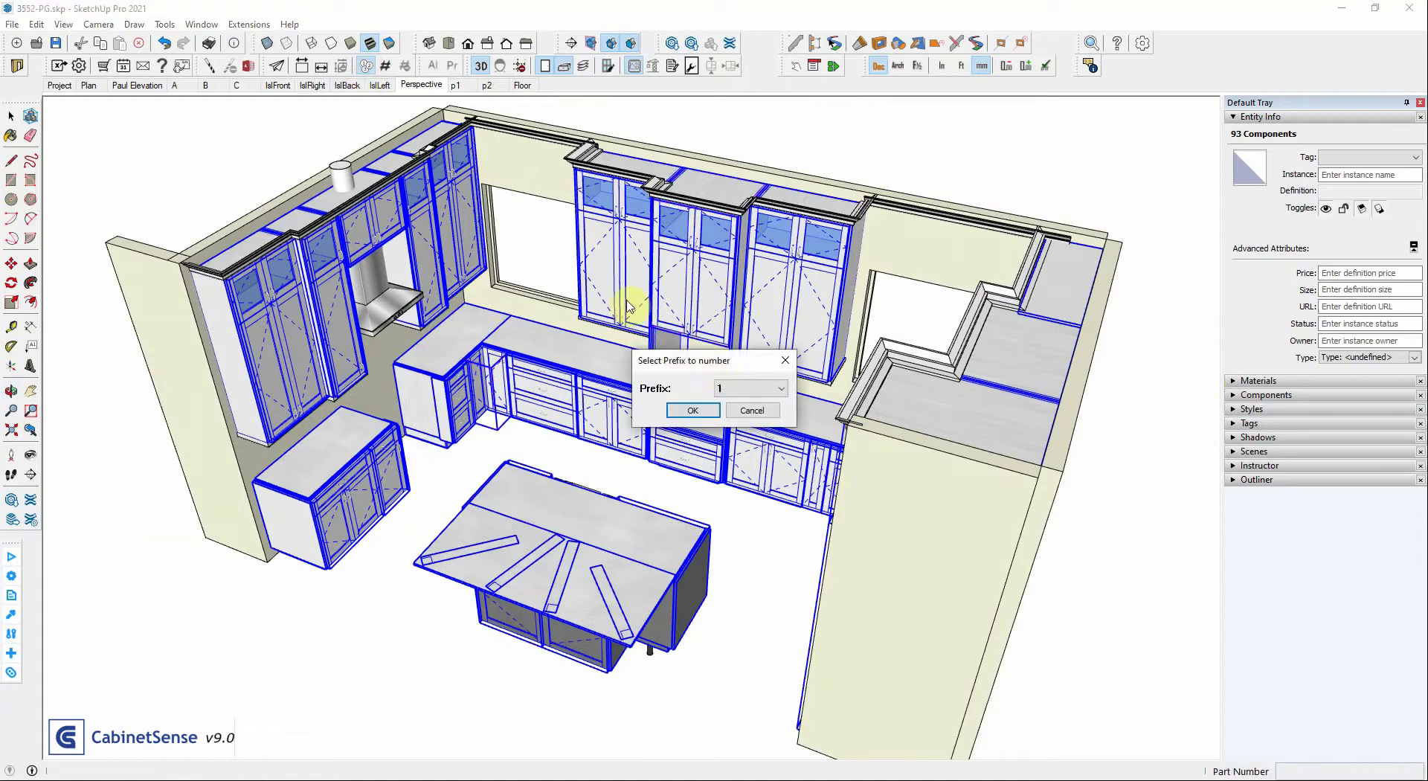
pyautogui.click(726, 387)
pyautogui.click(722, 415)
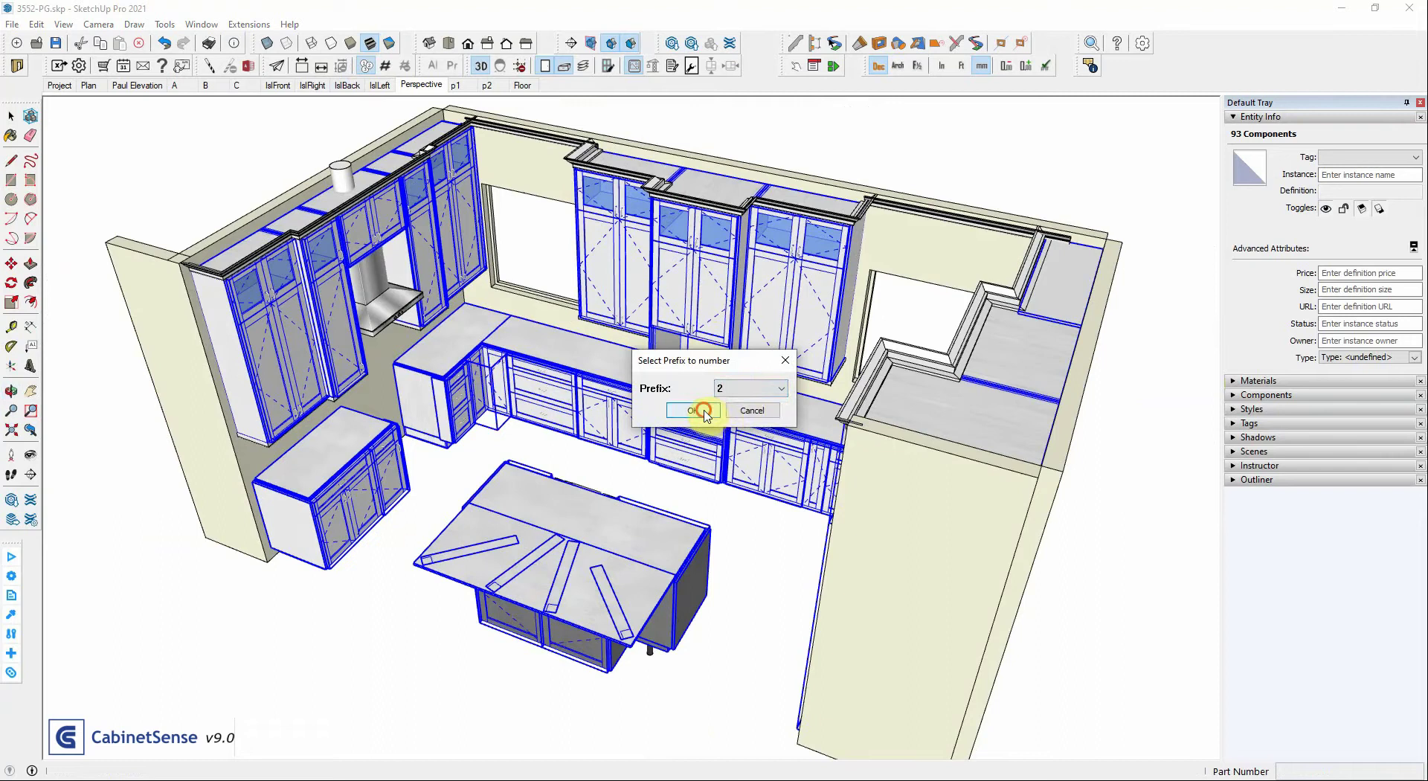
pyautogui.click(695, 409)
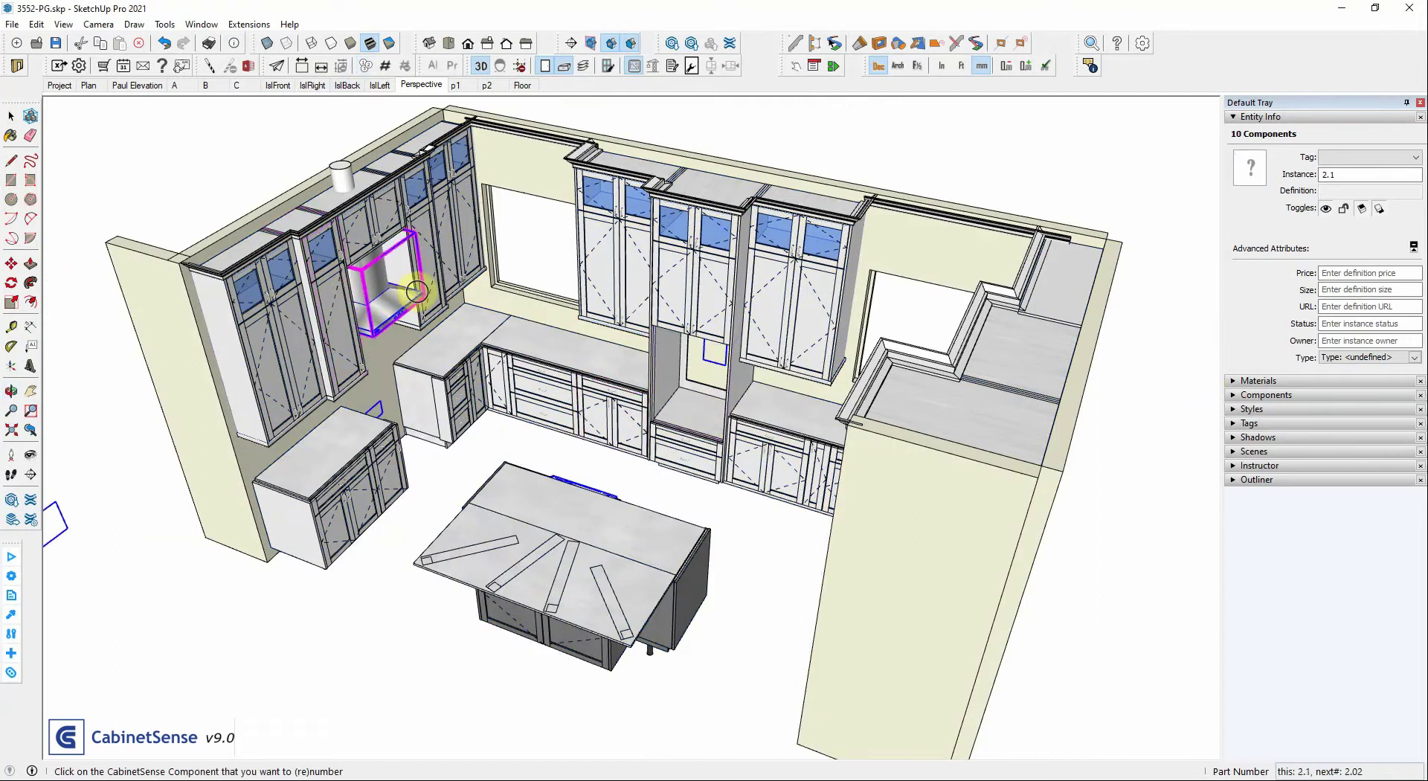
pyautogui.moveTo(1121, 354); pyautogui.dragTo(599, 462, button='middle')
pyautogui.scroll(6, 577, 411)
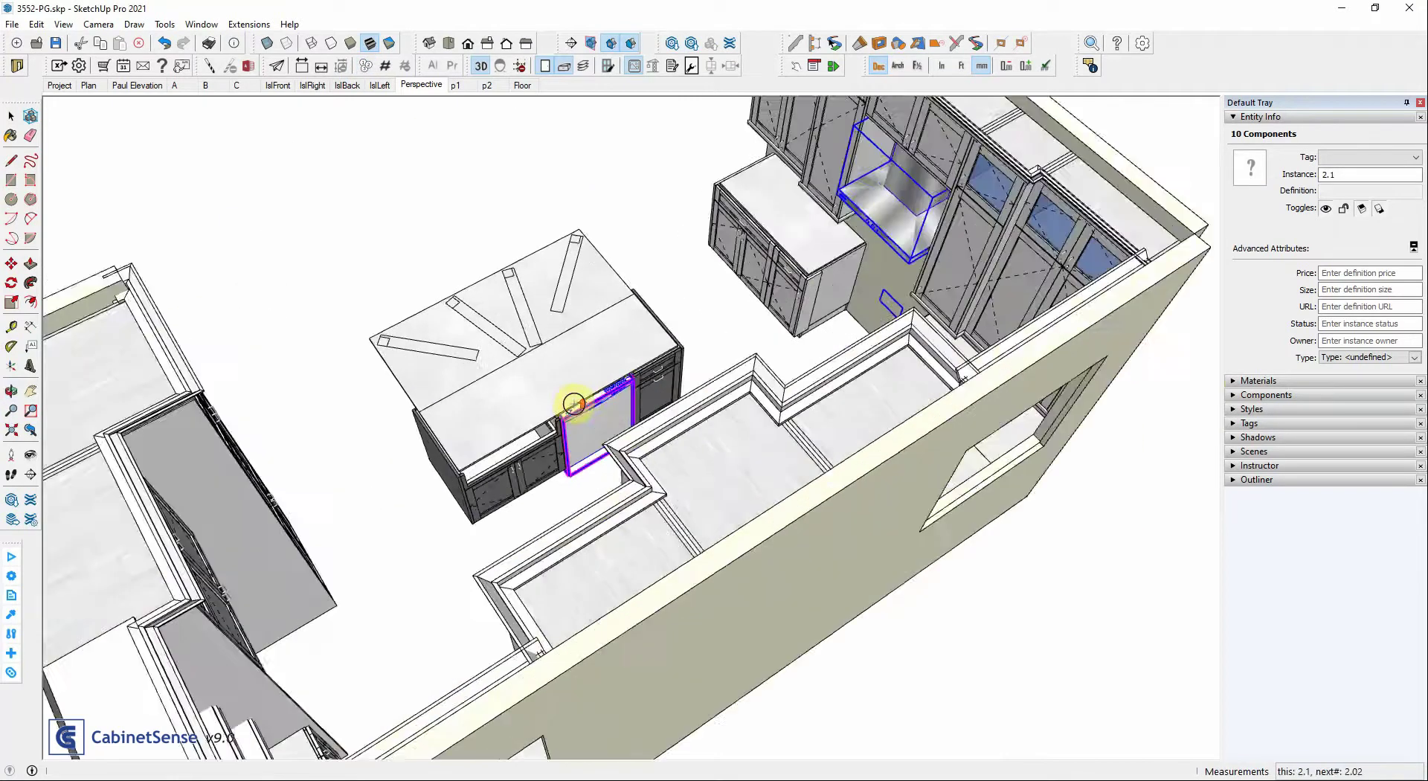
pyautogui.scroll(-3, 328, 418)
pyautogui.moveTo(376, 415); pyautogui.dragTo(434, 395, button='middle')
pyautogui.scroll(-3, 434, 395)
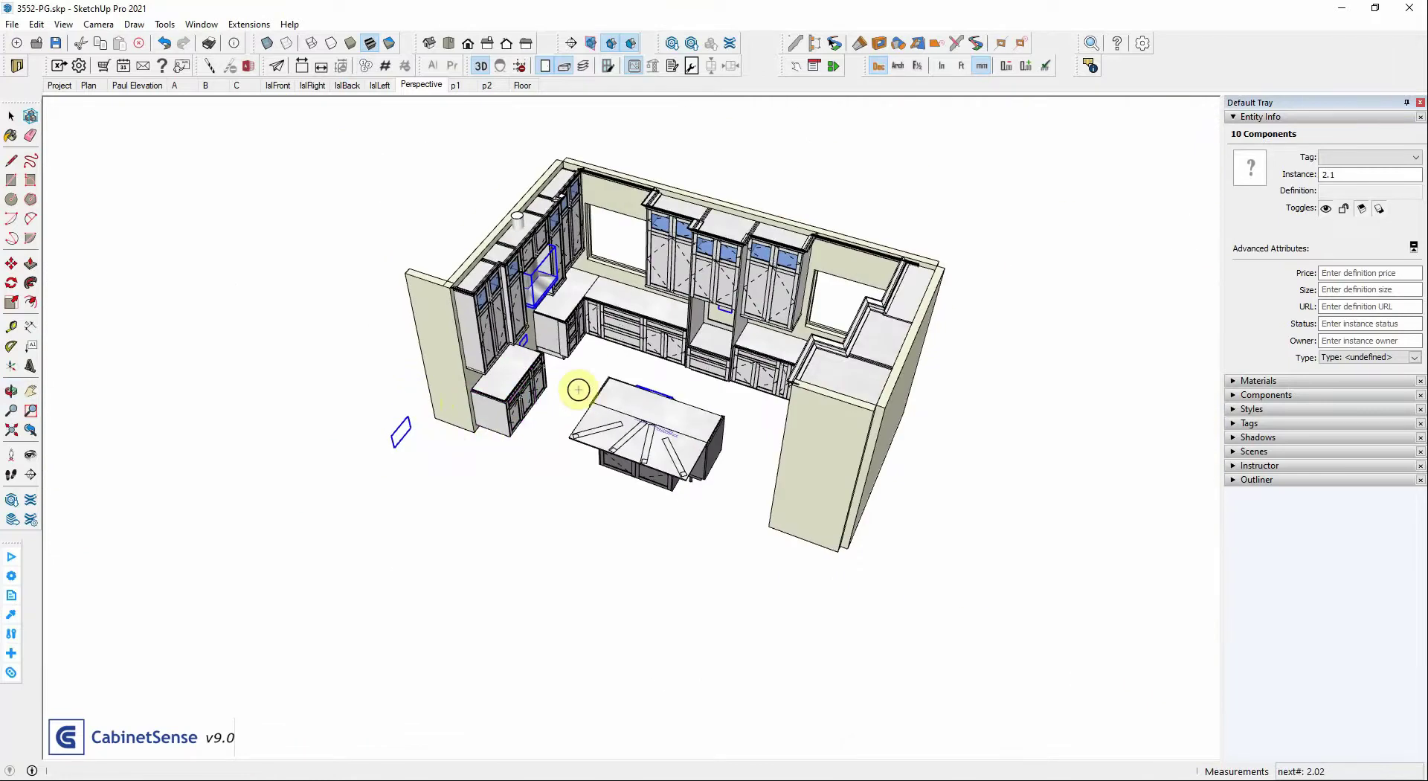
pyautogui.moveTo(533, 402); pyautogui.dragTo(533, 341, button='middle')
pyautogui.scroll(5, 513, 402)
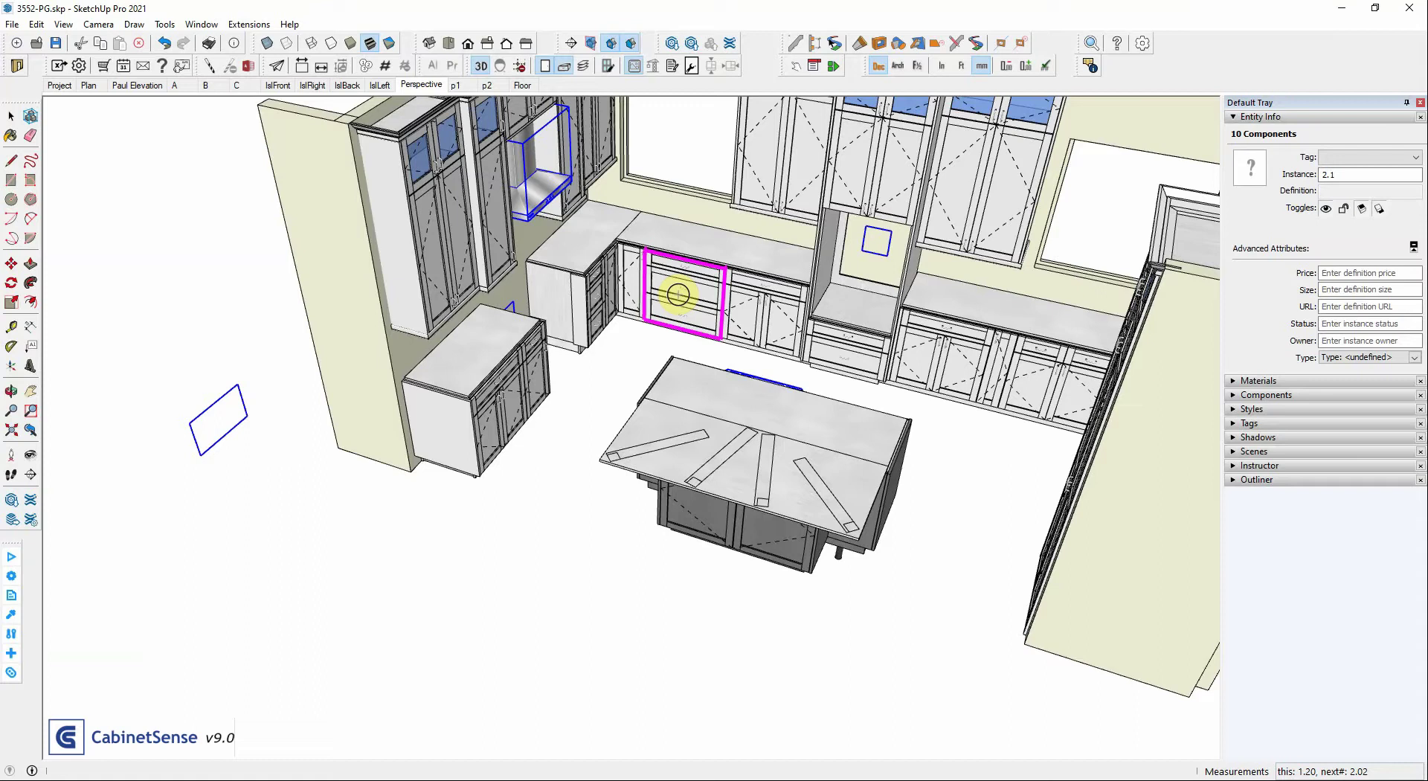
# Set the numbering to continue from the back wall's three-drawer base cabinet, and leave the numbering tool.
pyautogui.click(677, 295)
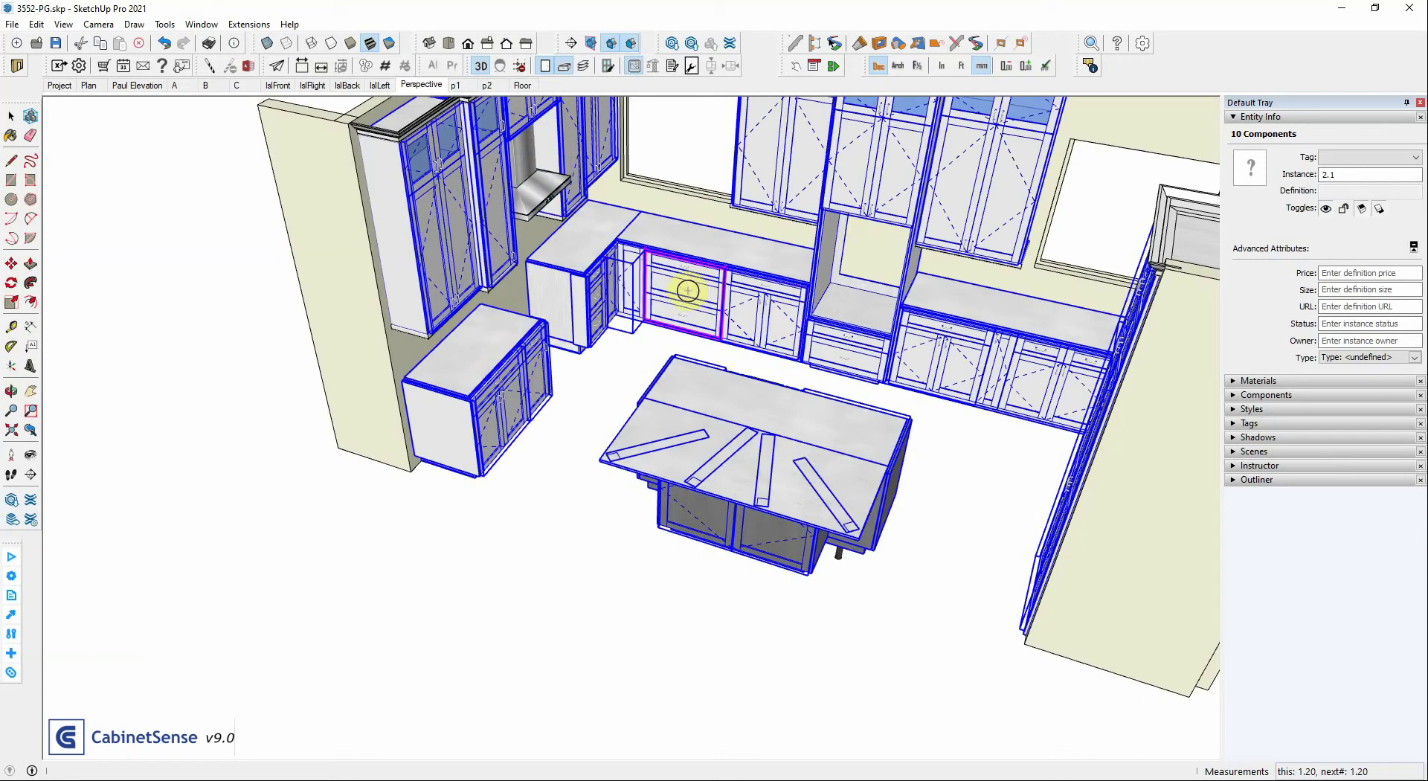
pyautogui.hotkey('ctrl', 'a')
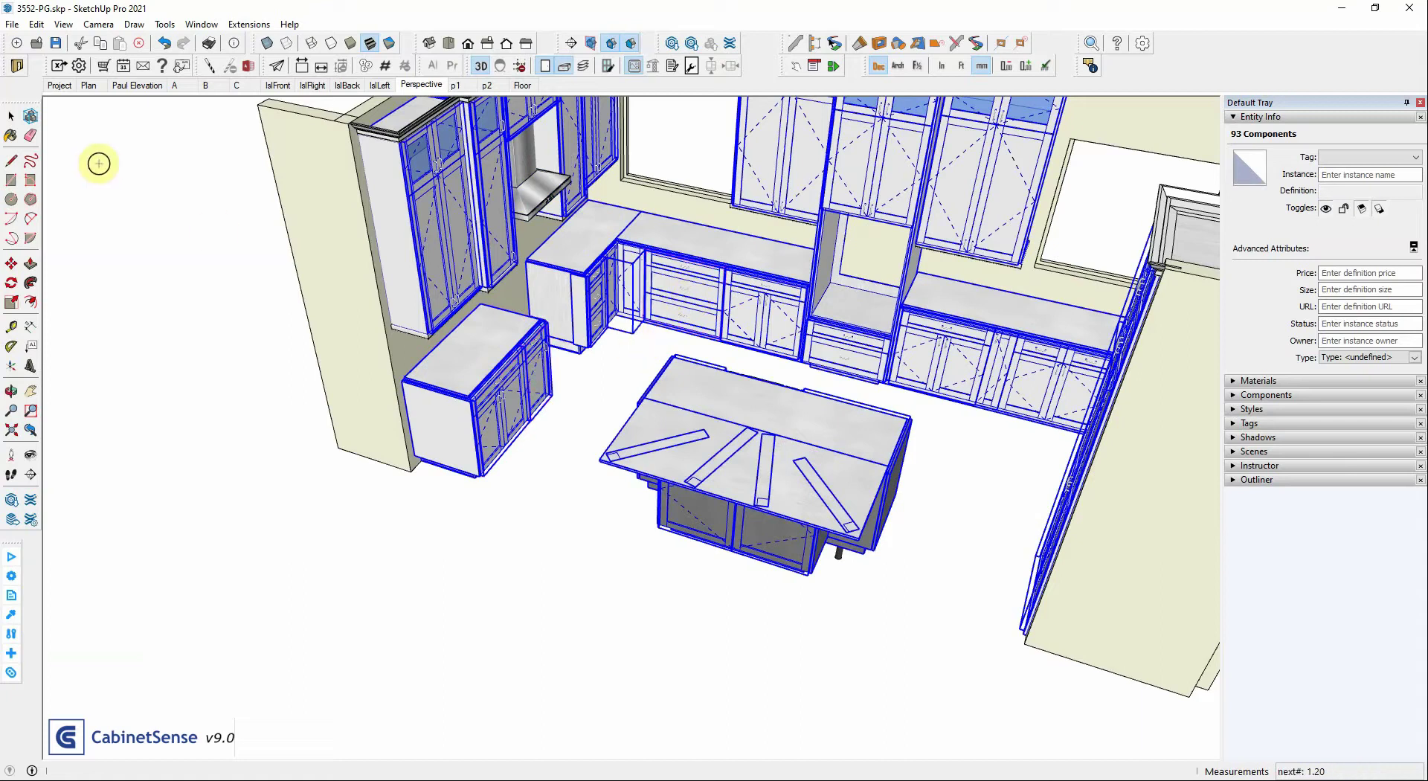
pyautogui.click(10, 116)
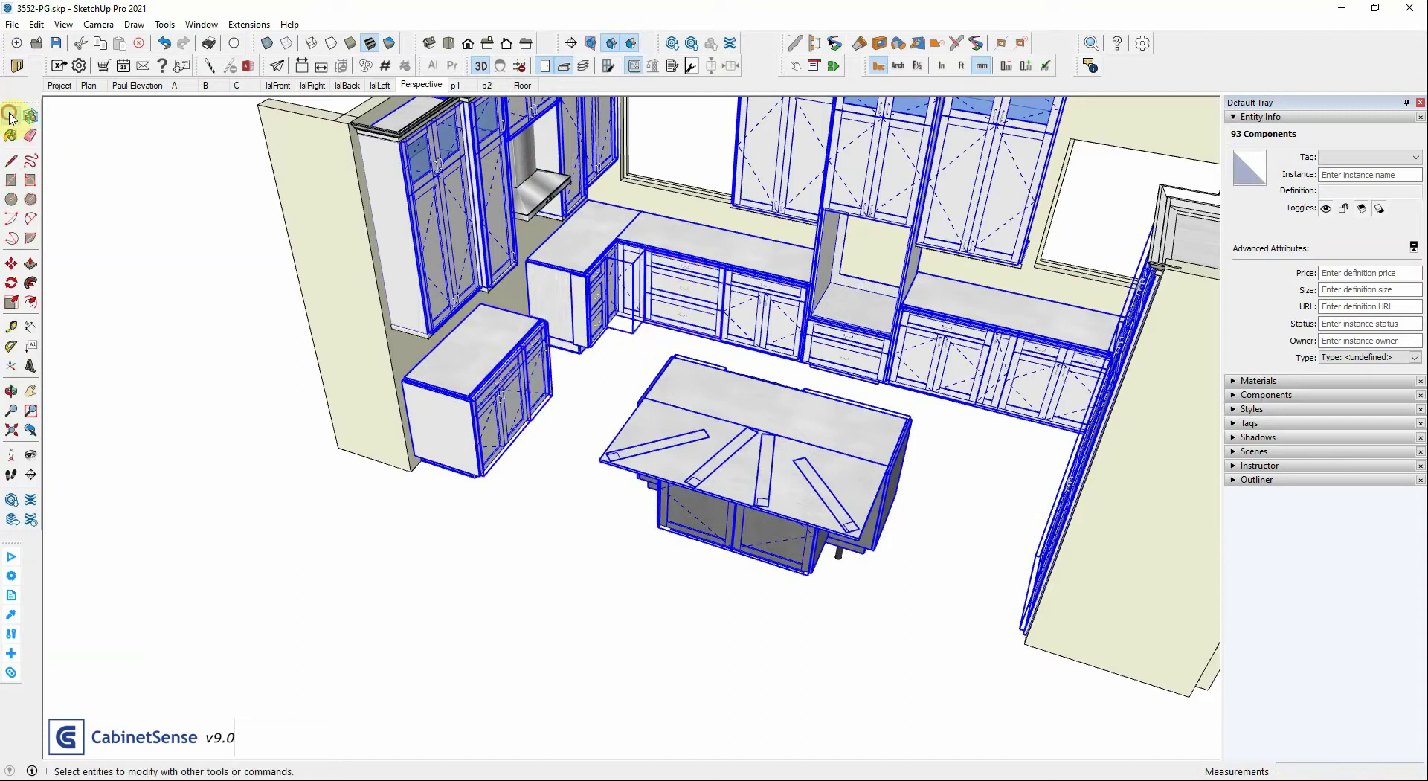
# Change the instance name of the back wall's three-drawer base cabinet to 3.1.
pyautogui.click(596, 360)
pyautogui.click(679, 297)
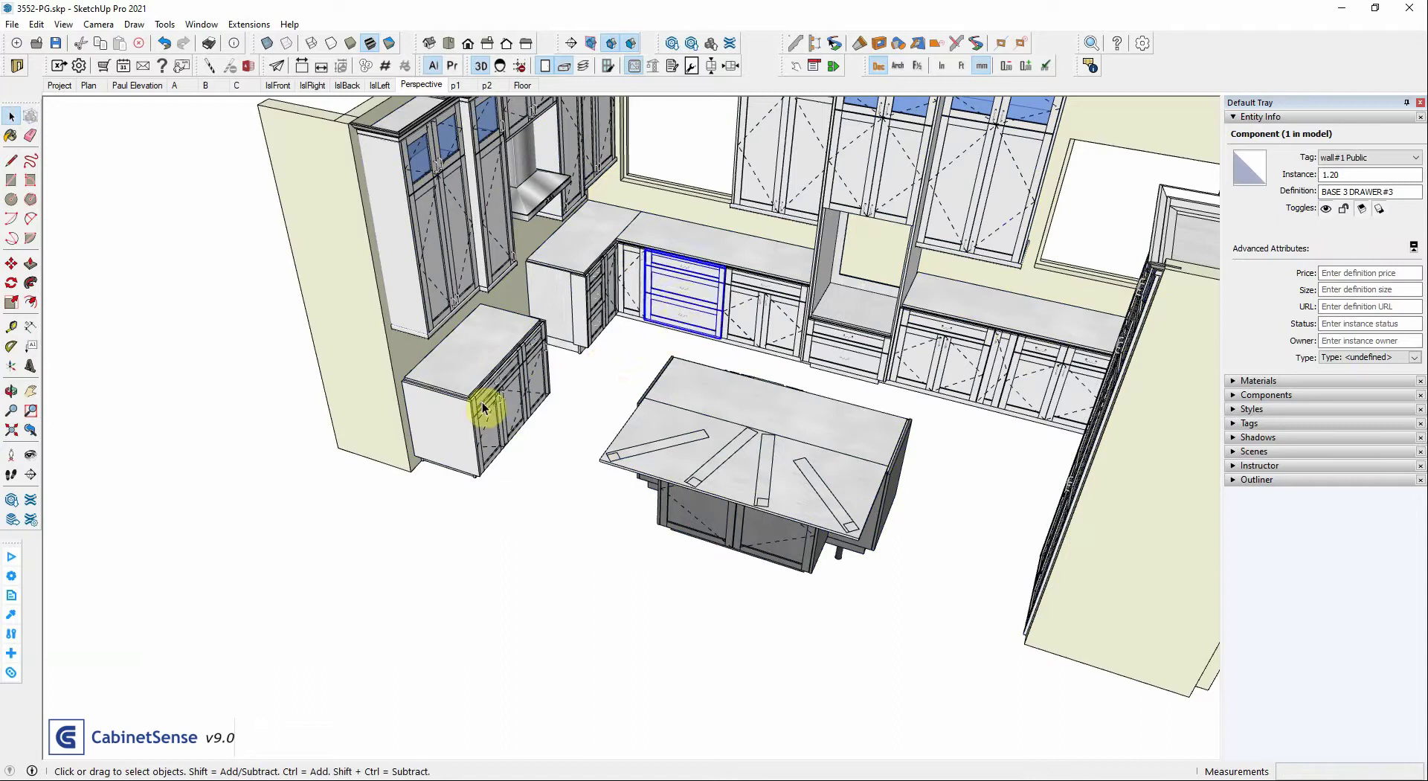
pyautogui.moveTo(483, 408); pyautogui.dragTo(532, 392, button='middle')
pyautogui.doubleClick(1355, 173)
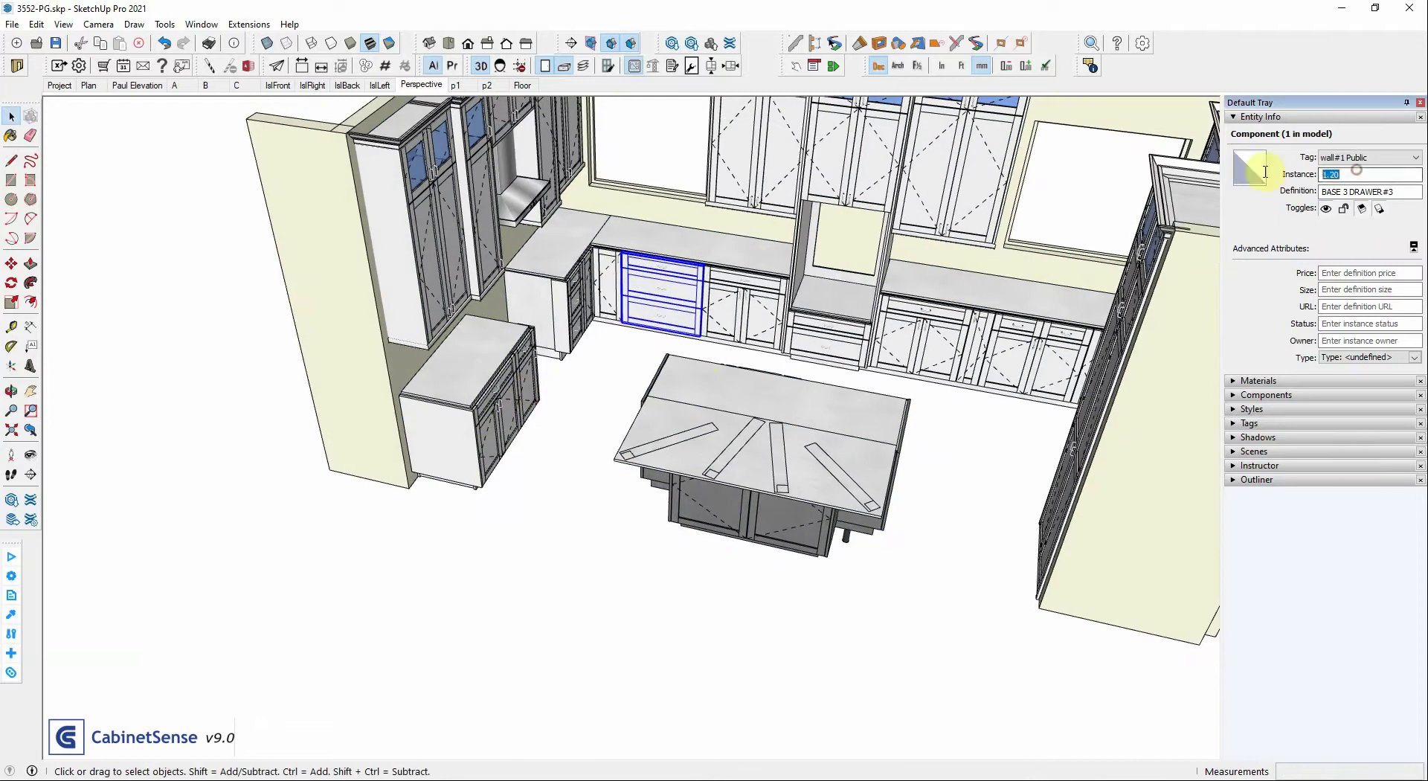
pyautogui.write('3.1')
pyautogui.press('Tab')
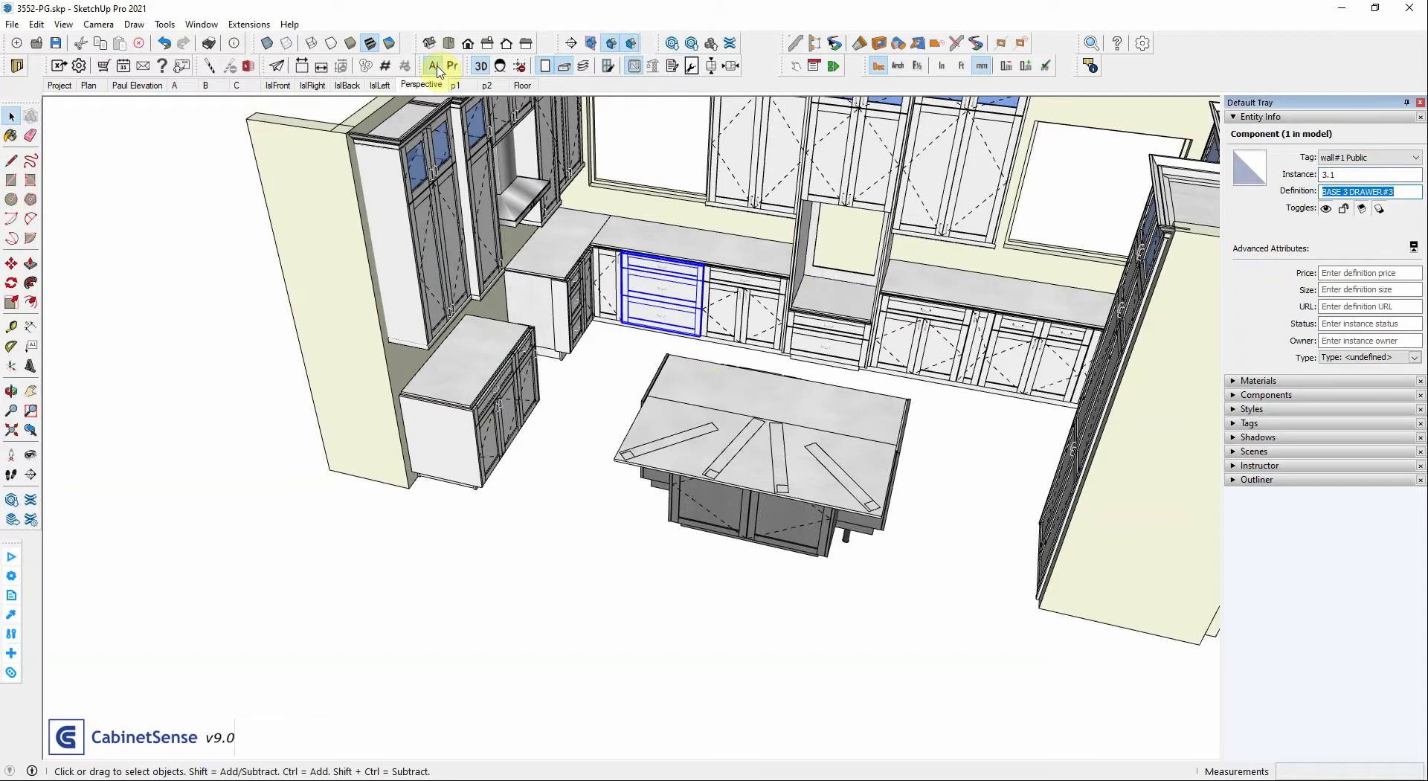
# Restart part numbering with prefix 3 and number the five base cabinets to the right of the three-drawer unit 3.02 through 3.06 in order.
pyautogui.click(366, 68)
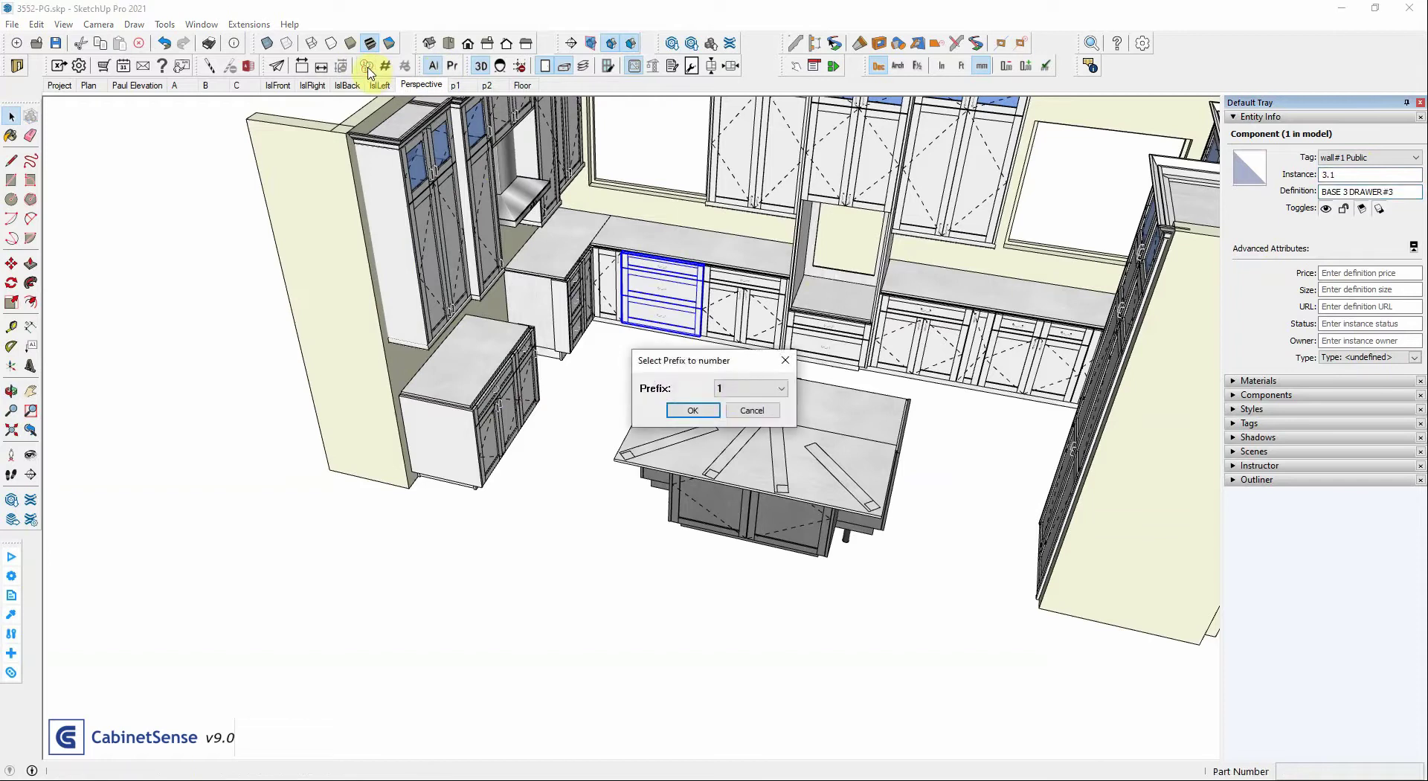
pyautogui.click(735, 389)
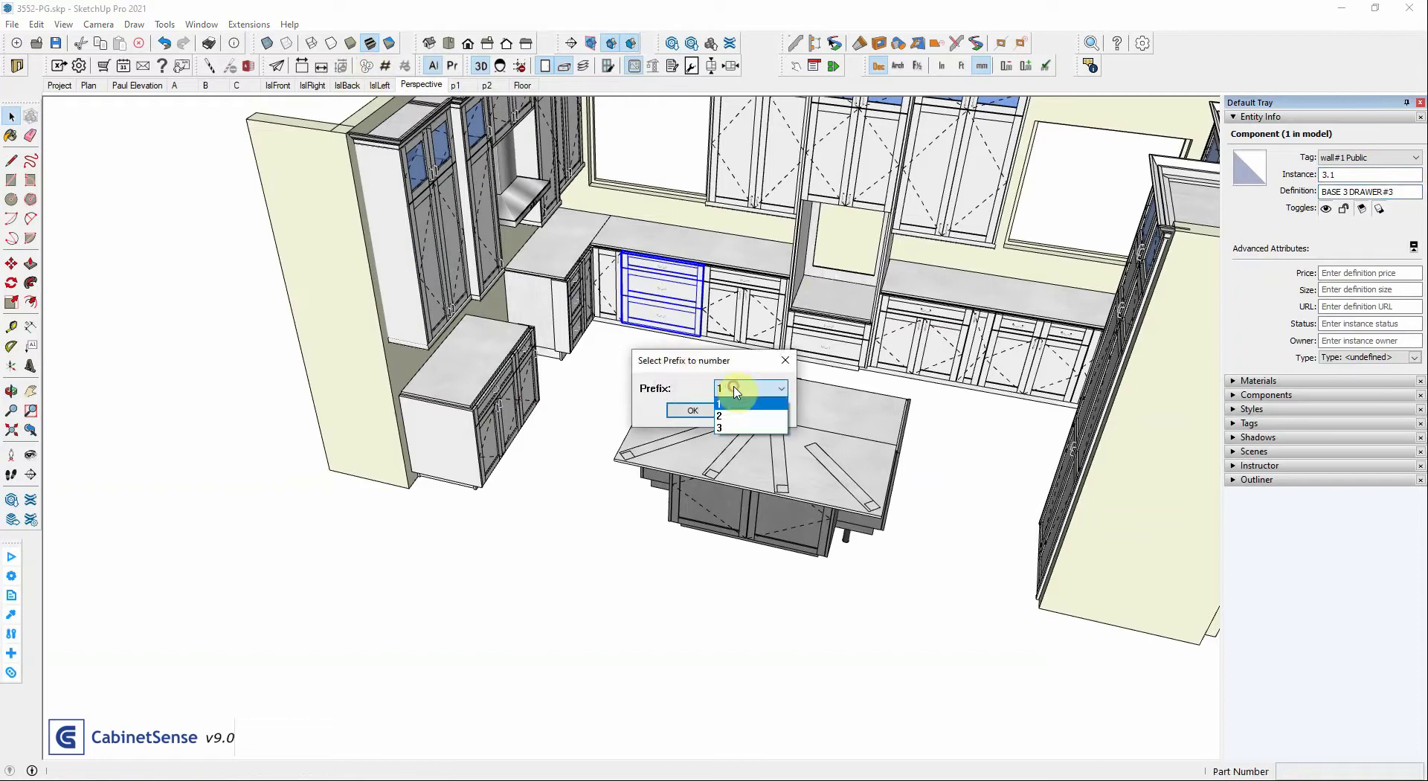
pyautogui.click(729, 432)
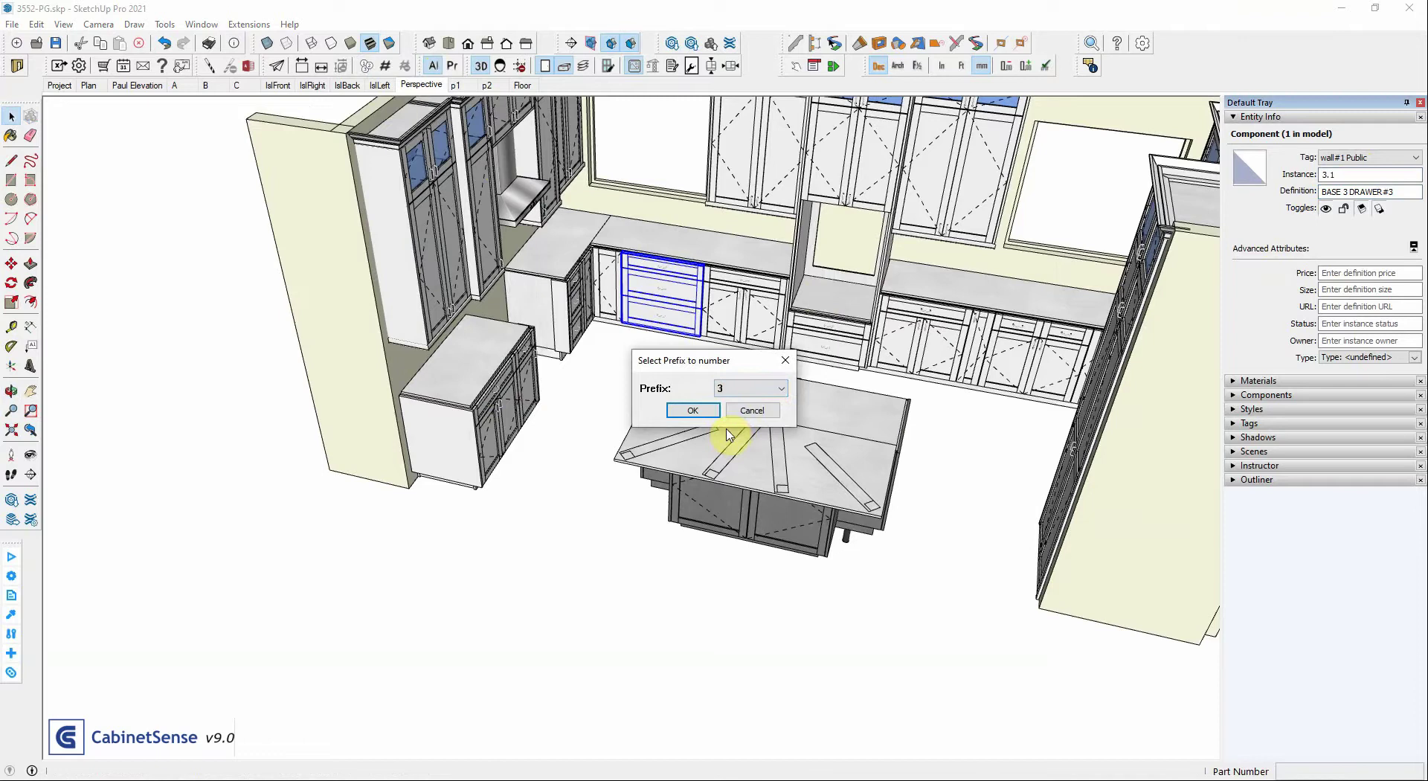
pyautogui.click(692, 411)
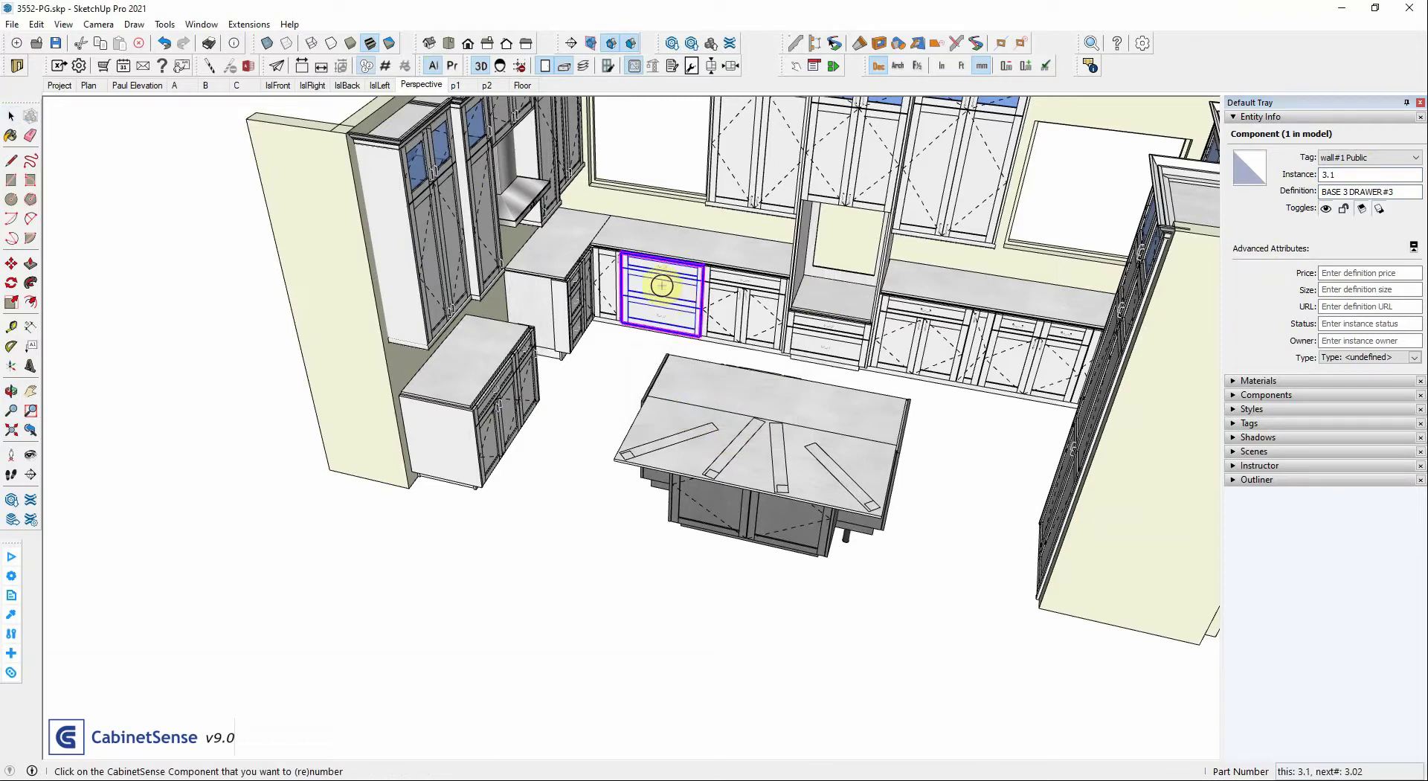
pyautogui.scroll(-5, 658, 327)
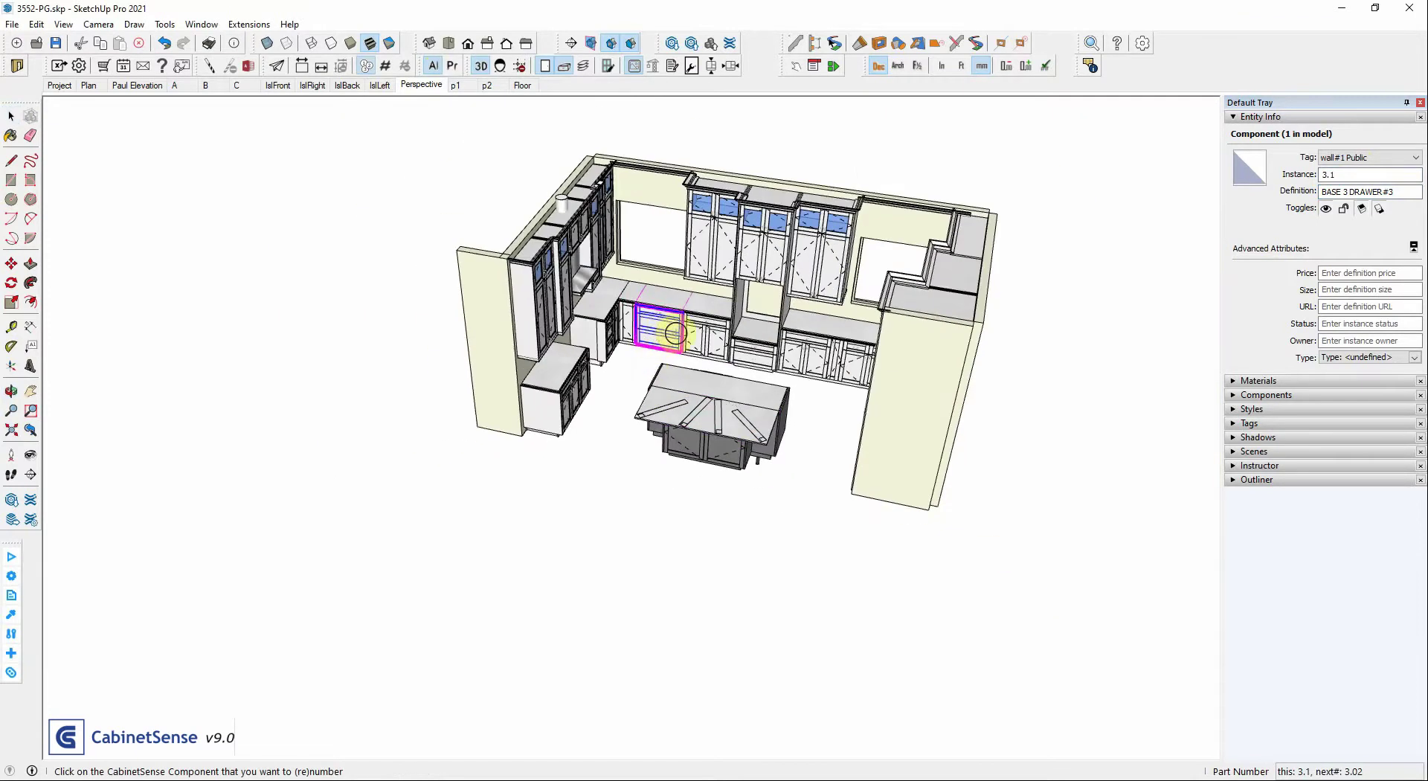
pyautogui.scroll(5, 659, 339)
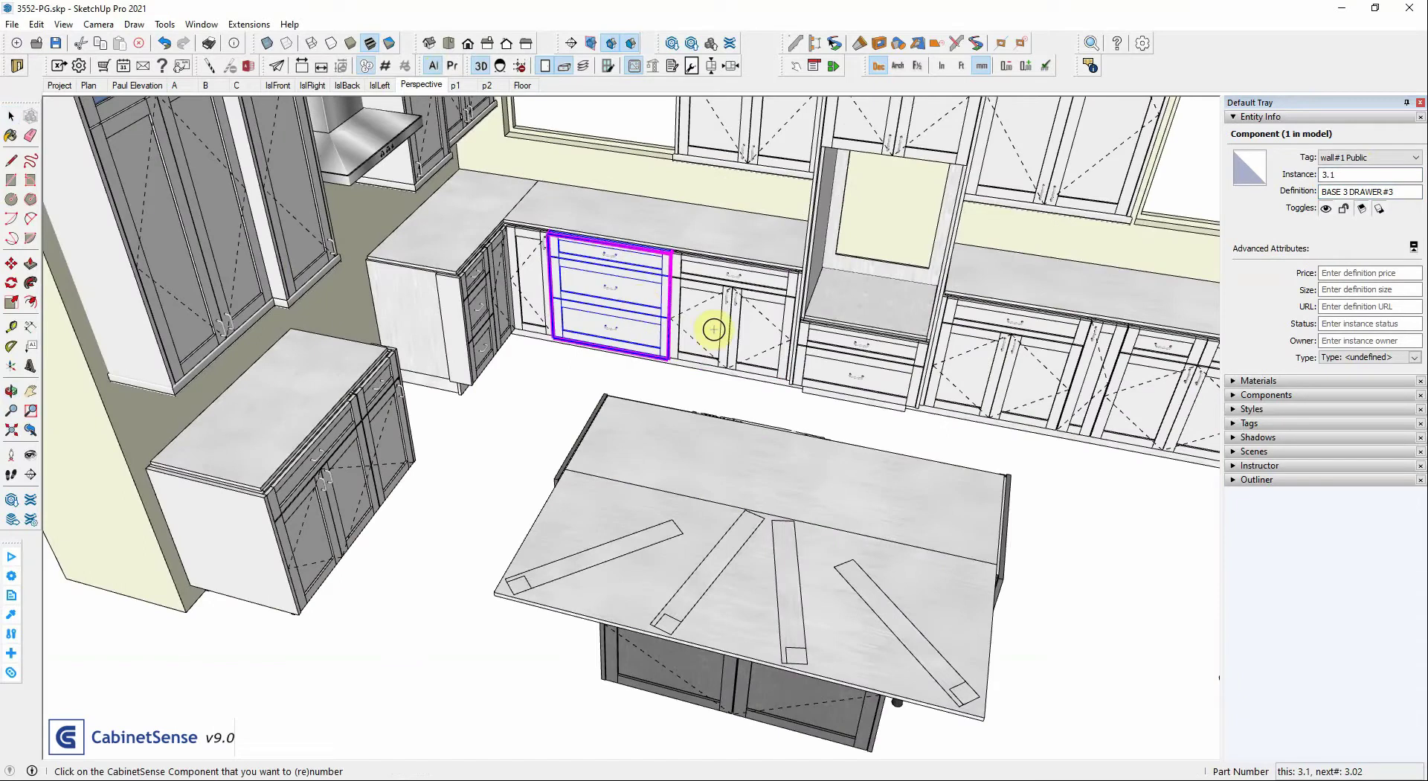
pyautogui.click(746, 301)
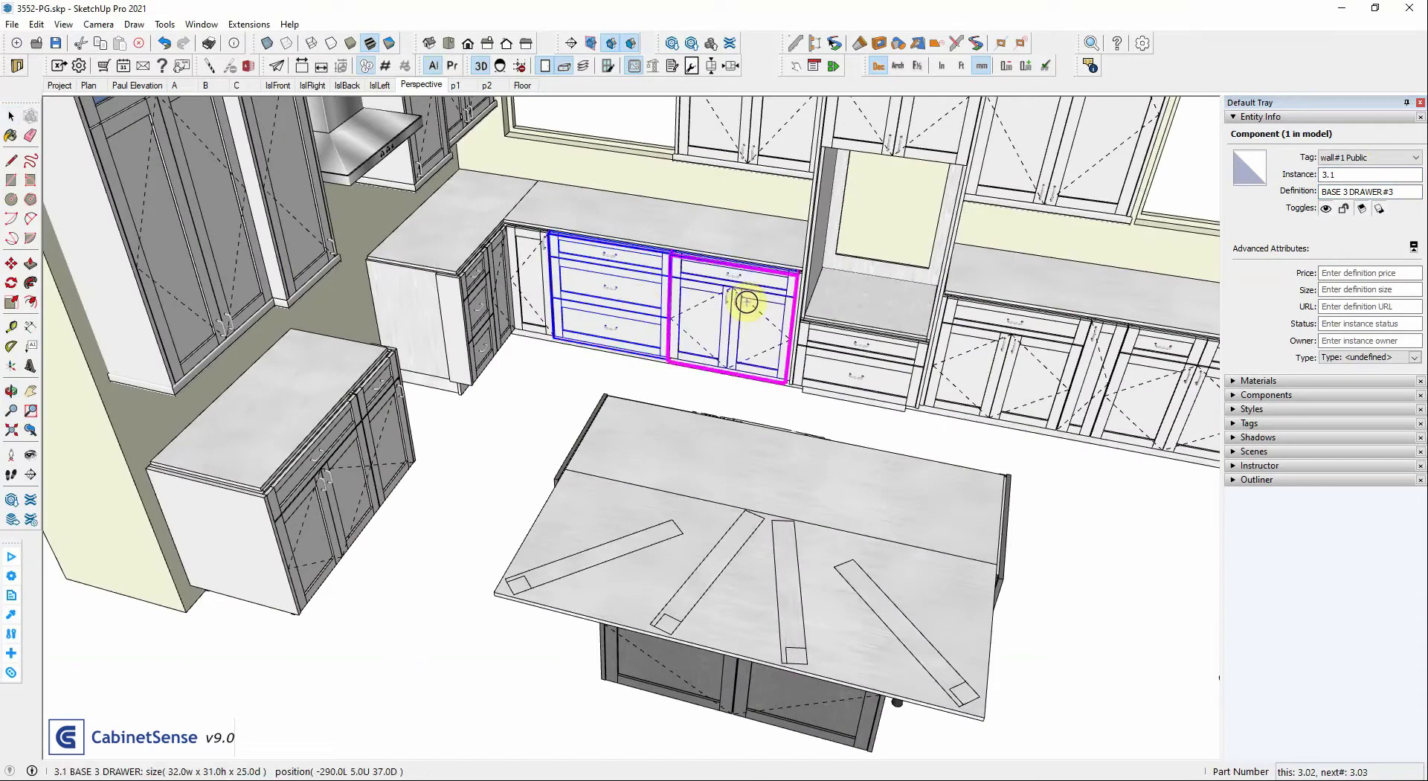
pyautogui.click(866, 367)
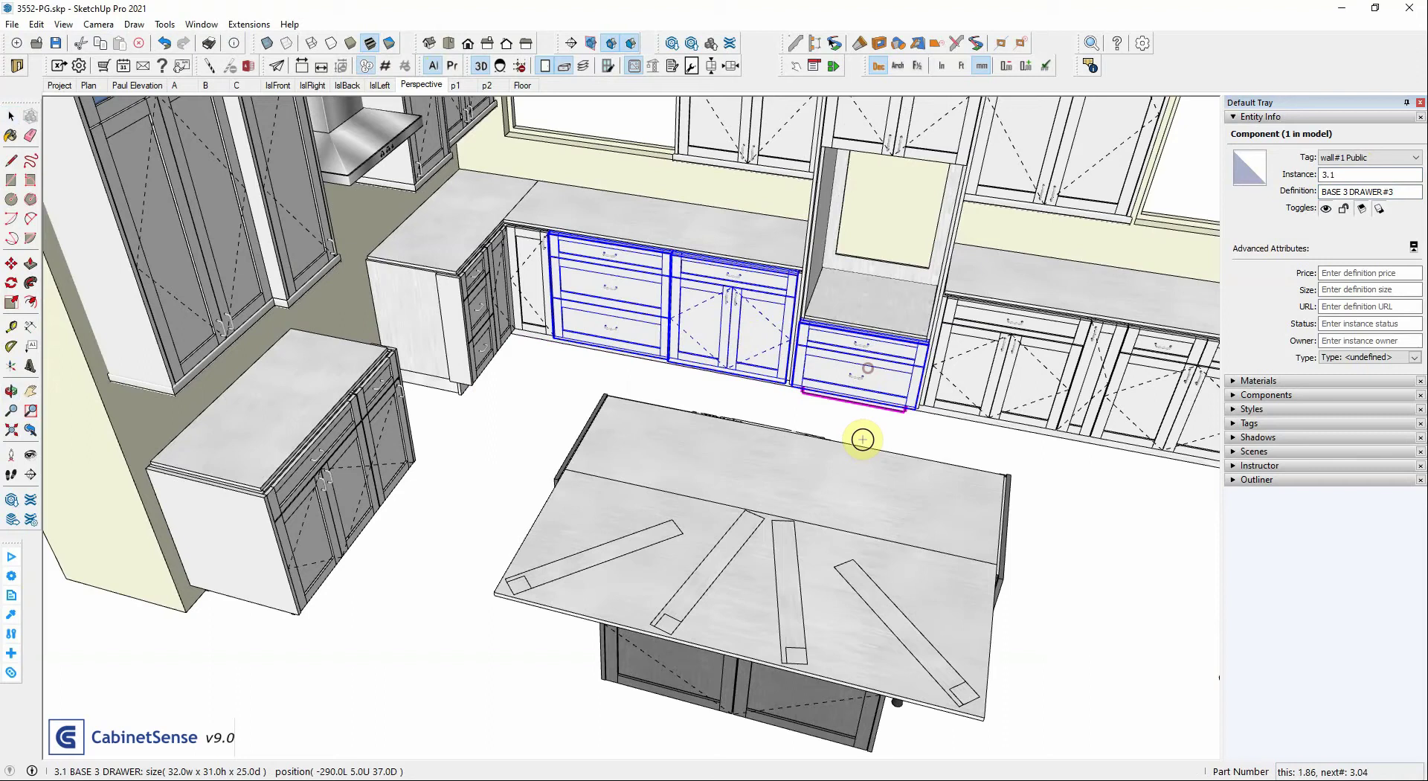
pyautogui.click(1003, 366)
pyautogui.click(1092, 370)
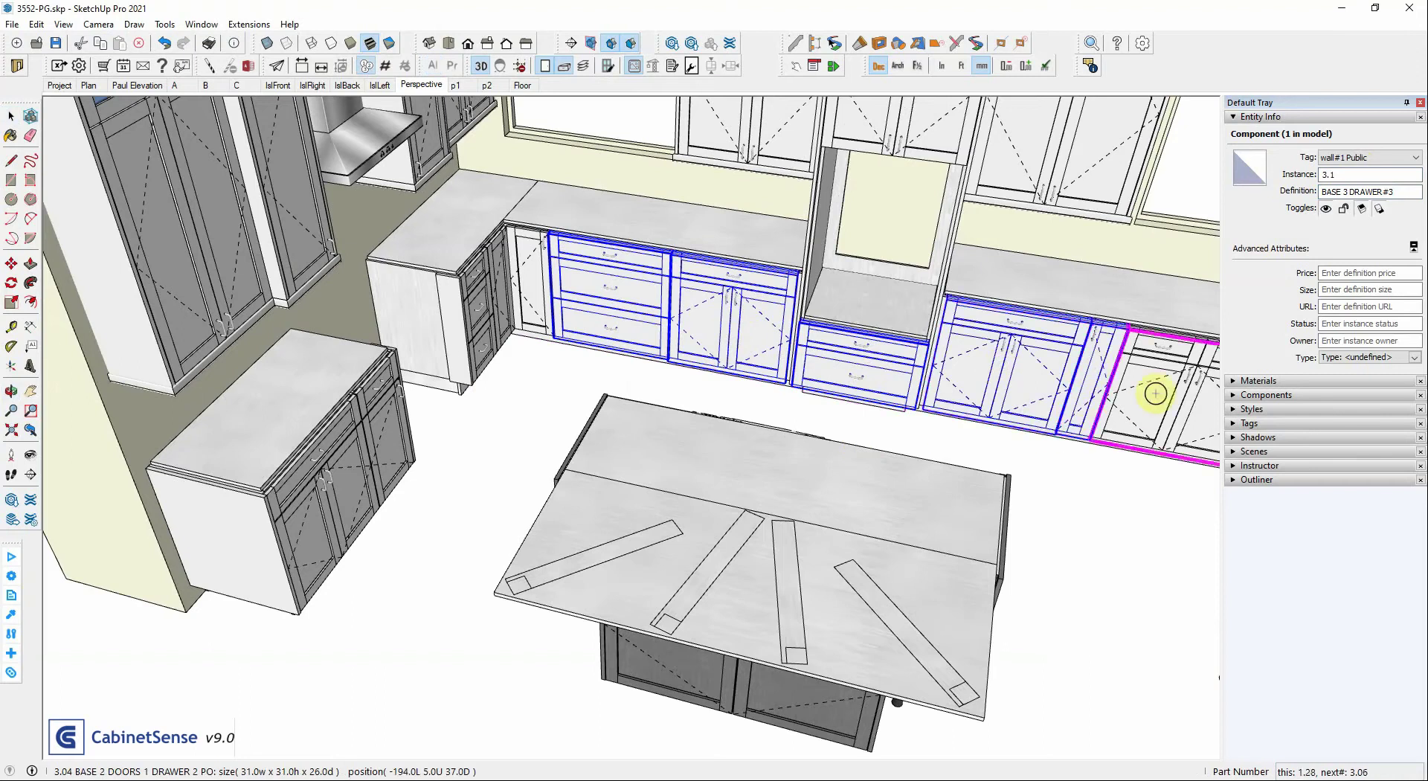
pyautogui.click(1155, 391)
pyautogui.scroll(-3, 733, 431)
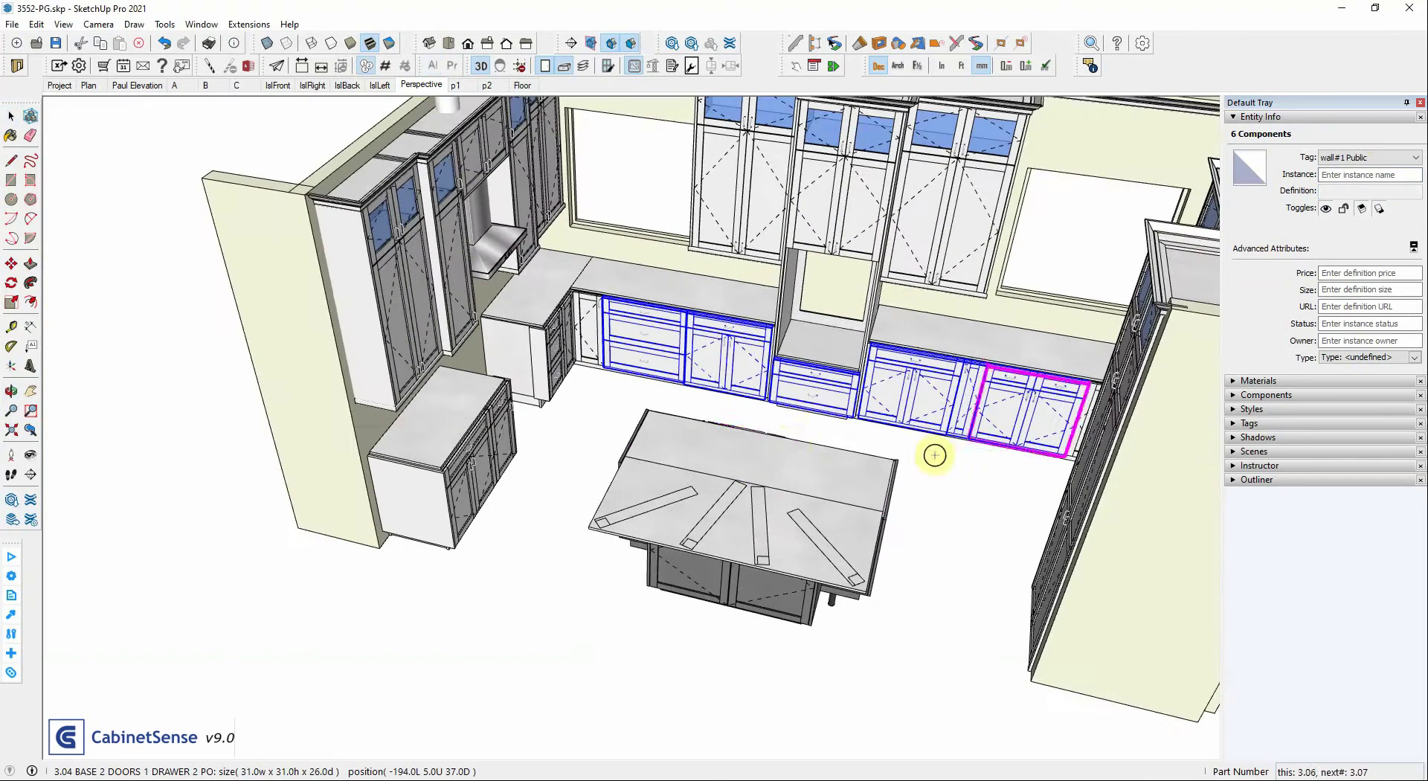
# Number the base oven cabinet in the middle of the back wall as 3.04.
pyautogui.moveTo(934, 542); pyautogui.dragTo(890, 418, button='middle')
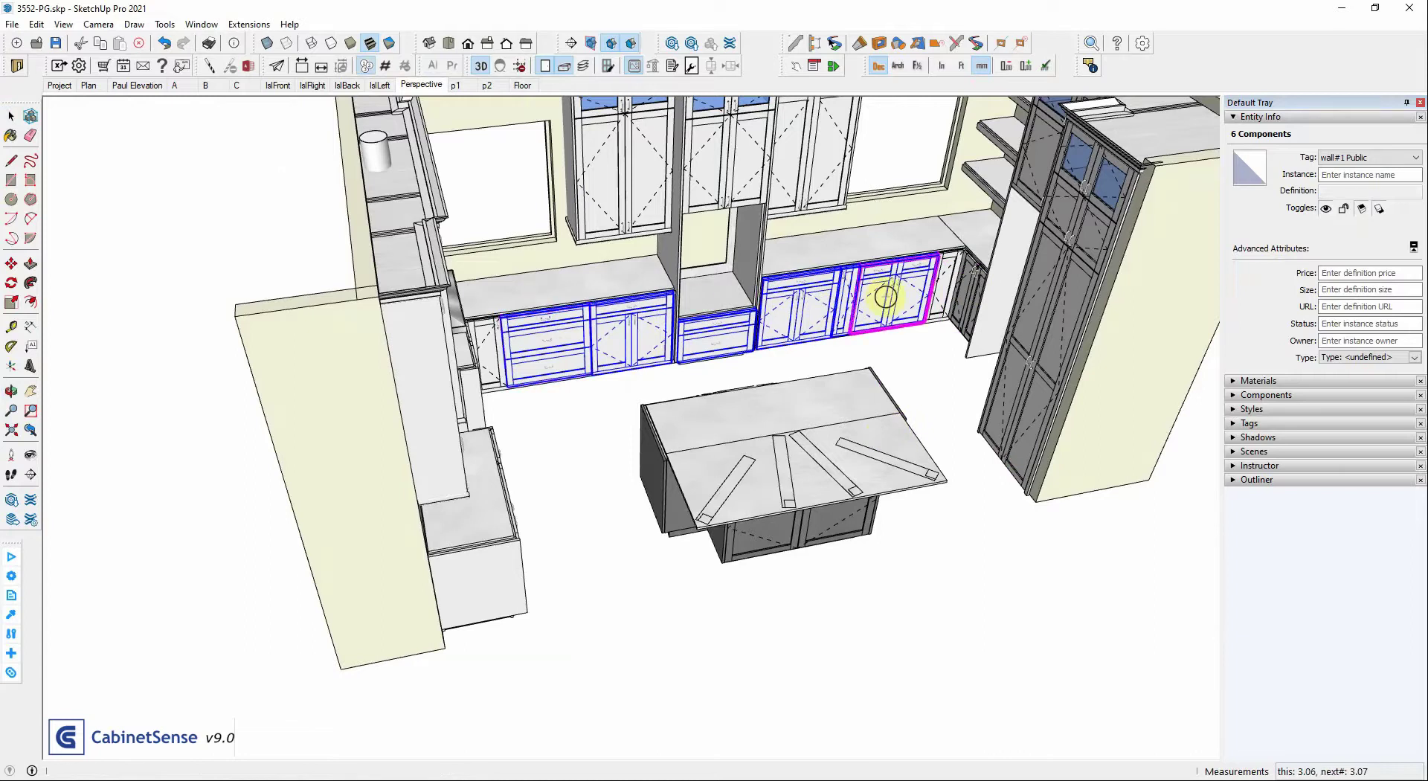
pyautogui.moveTo(921, 361); pyautogui.dragTo(768, 332, button='middle')
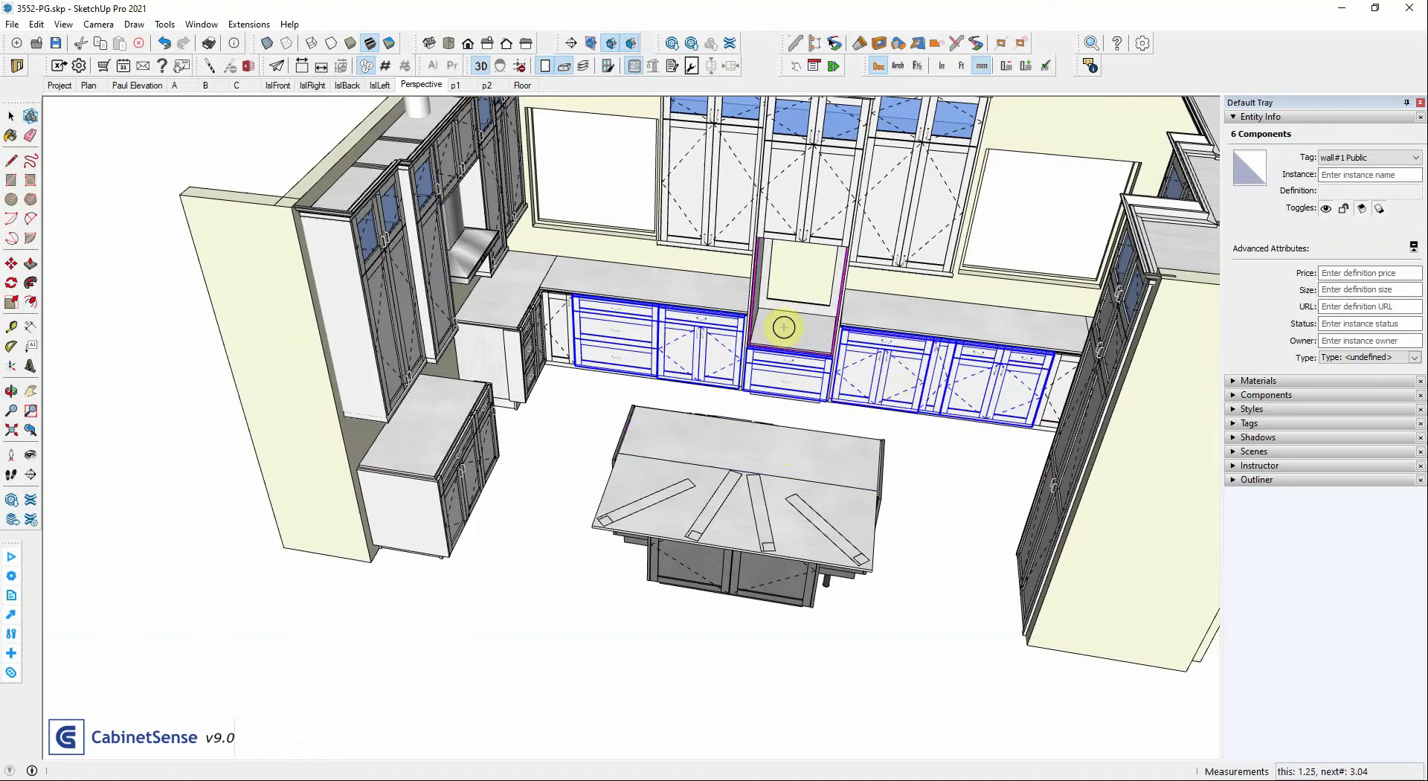
pyautogui.click(788, 321)
pyautogui.click(734, 537)
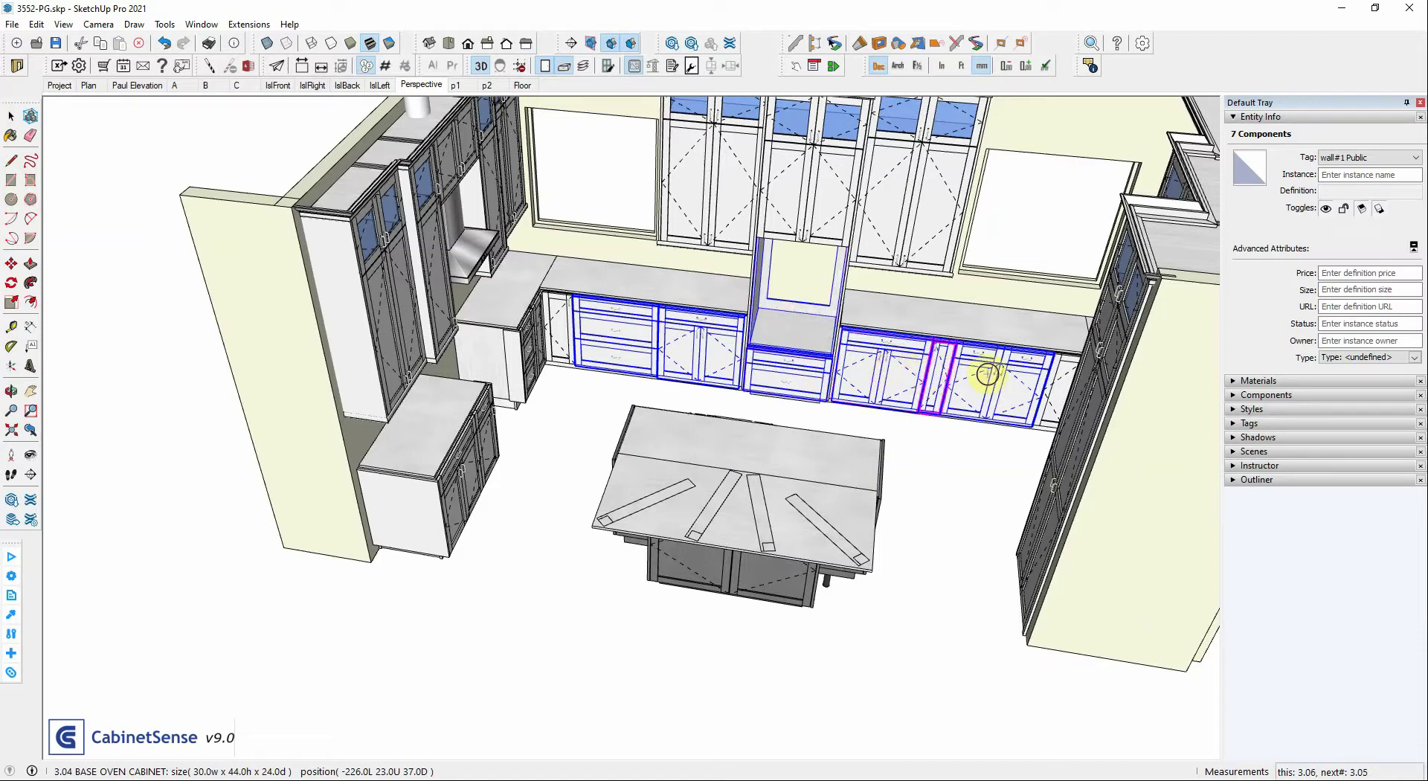
# Clear the component selection and number the crown moulding above the hood wall's upper cabinets as 3.05.
pyautogui.scroll(-3, 627, 419)
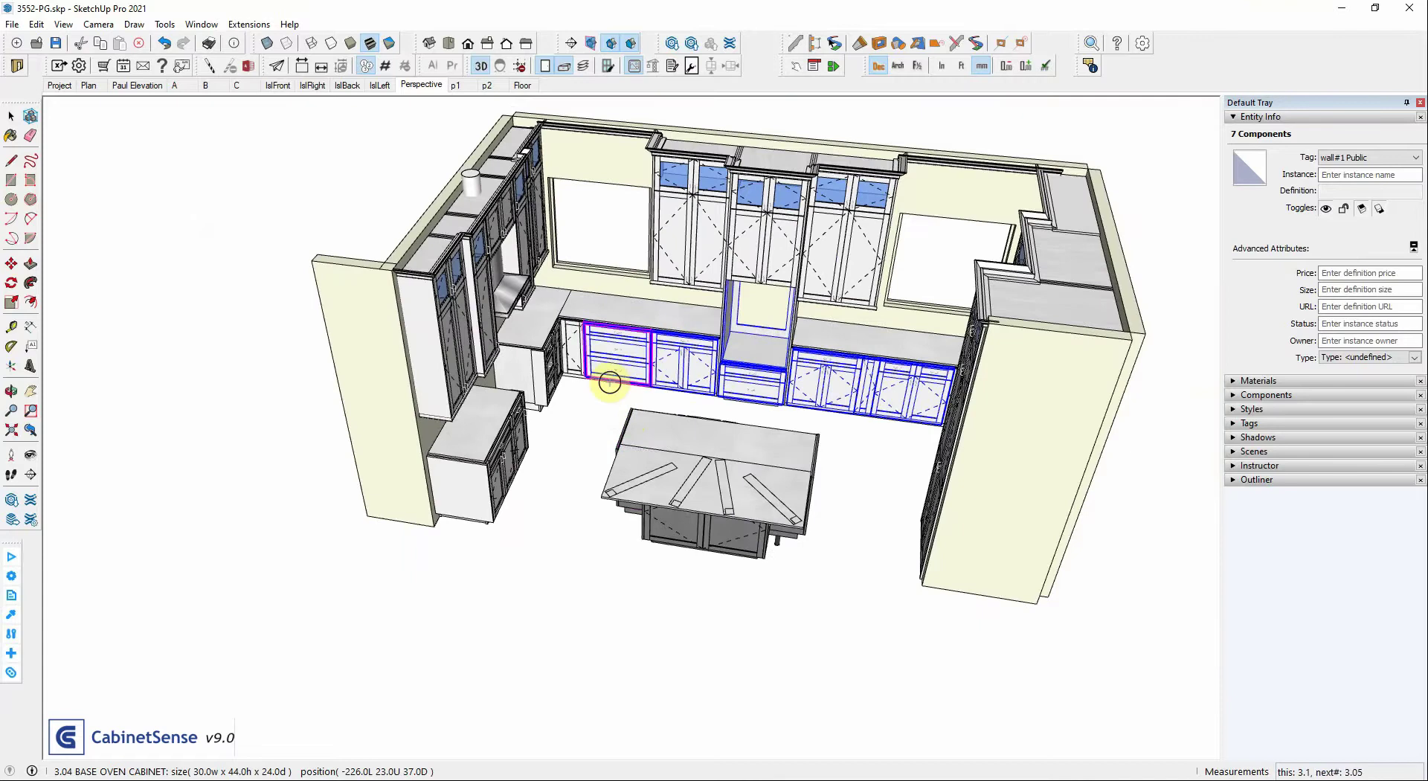
pyautogui.click(601, 426)
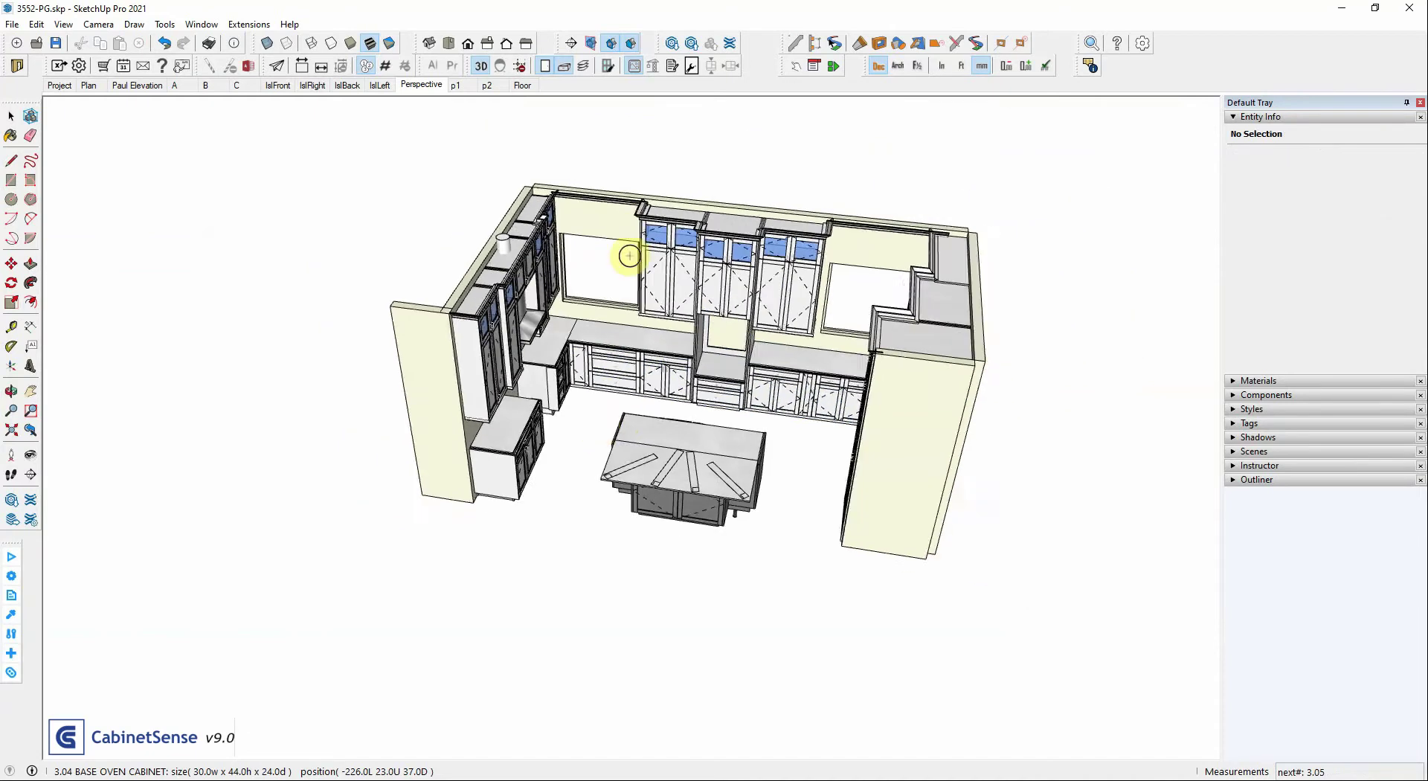
pyautogui.scroll(5, 638, 208)
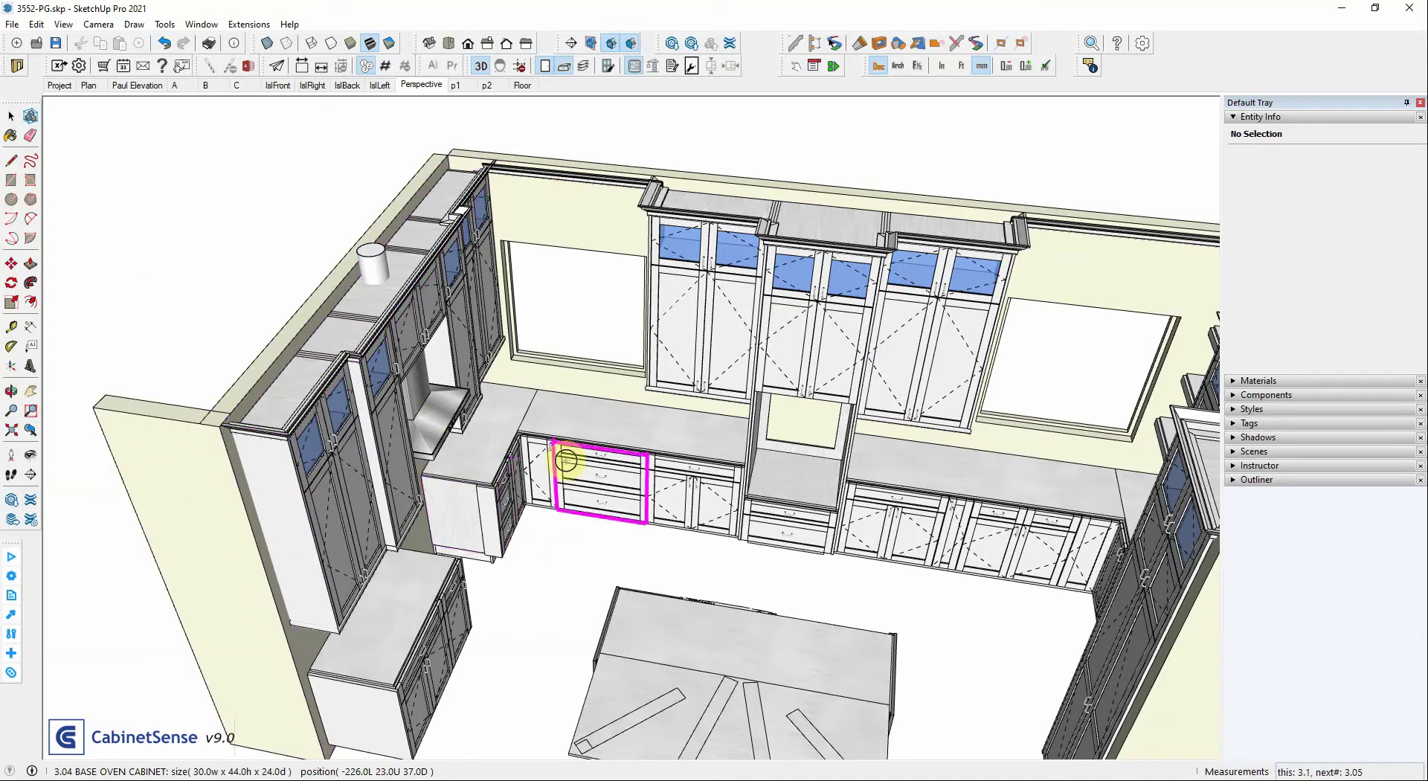
pyautogui.click(312, 406)
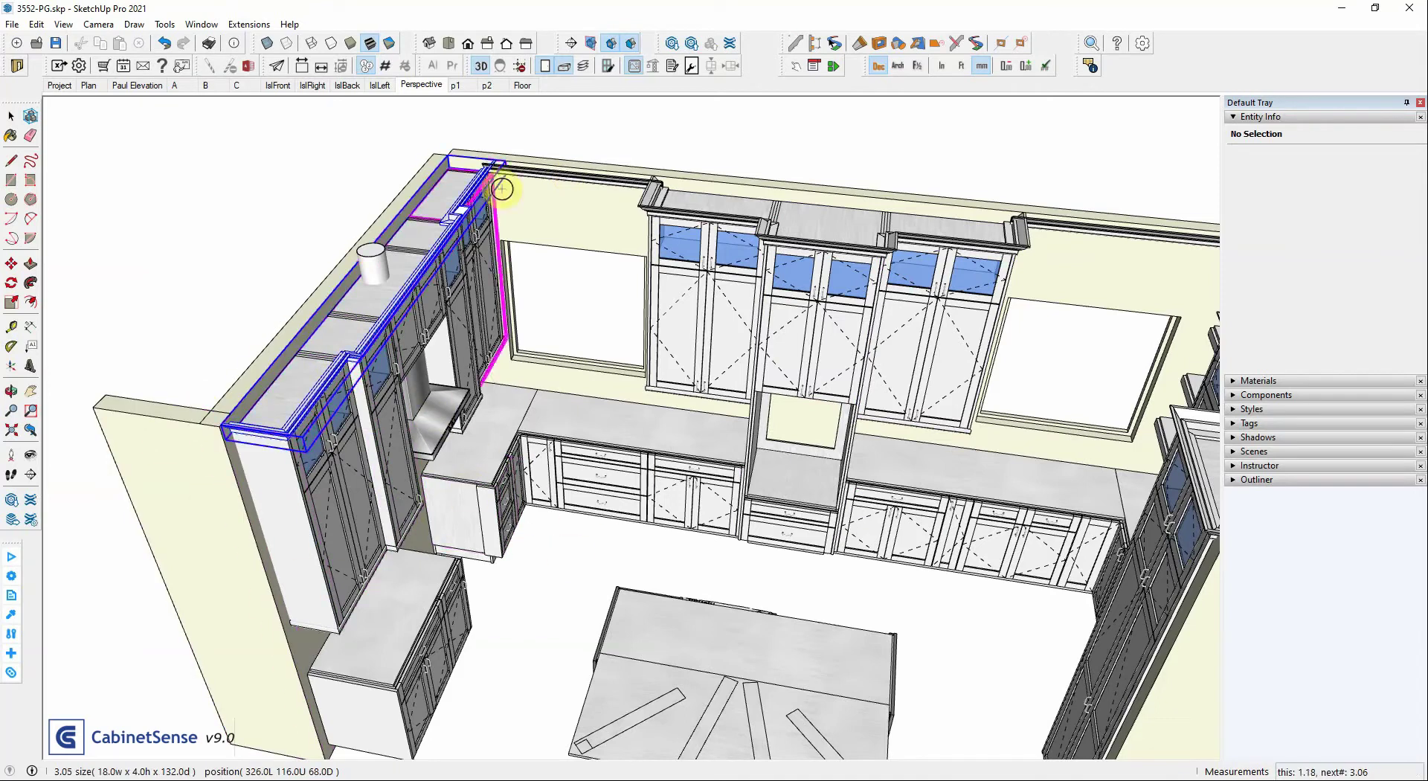
# Number the remaining crown mouldings in order from 3.06 through 3.09, ending above the tall cabinets opposite the hood wall, and clear the selection.
pyautogui.click(565, 175)
pyautogui.keyDown('shift'); pyautogui.click(687, 208); pyautogui.keyUp('shift')
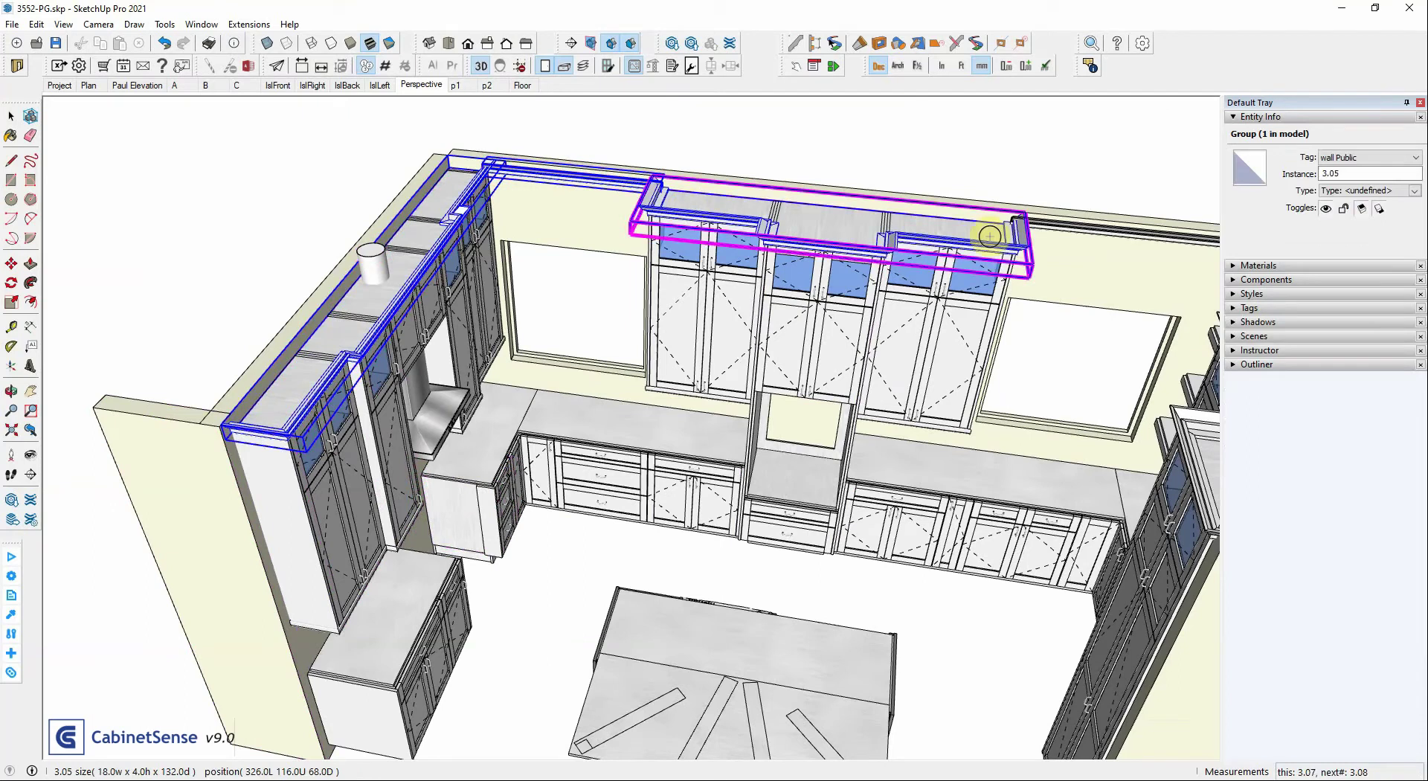
pyautogui.keyDown('shift'); pyautogui.click(1113, 229); pyautogui.keyUp('shift')
pyautogui.scroll(-3, 669, 220)
pyautogui.moveTo(816, 252); pyautogui.dragTo(1198, 338, button='middle')
pyautogui.moveTo(1053, 361); pyautogui.dragTo(1046, 357, button='middle')
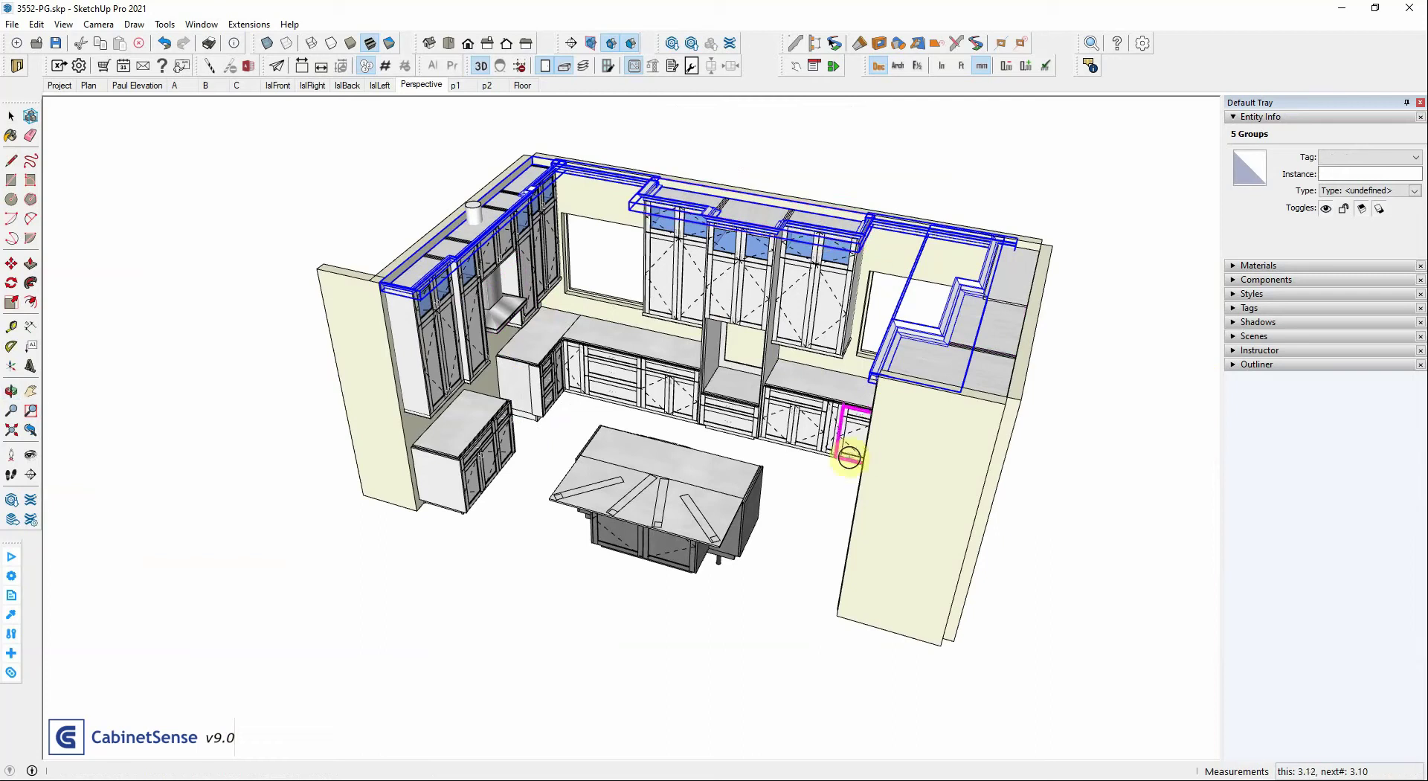
pyautogui.click(794, 476)
pyautogui.scroll(-1, 542, 351)
pyautogui.scroll(-1, 540, 353)
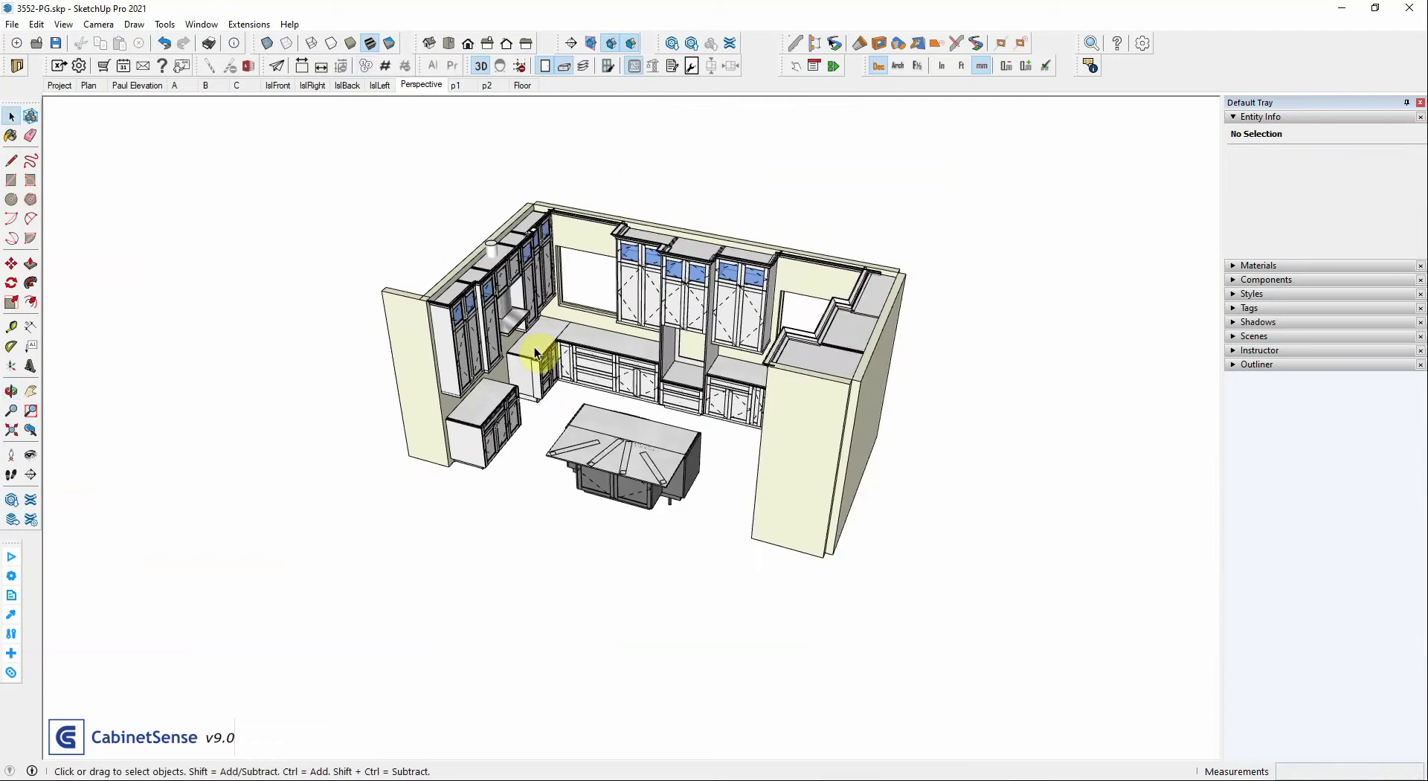
# Place a Base 1D-1d cabinet on the open floor in front of the hood wall's base cabinets and deselect it.
pyautogui.click(1093, 45)
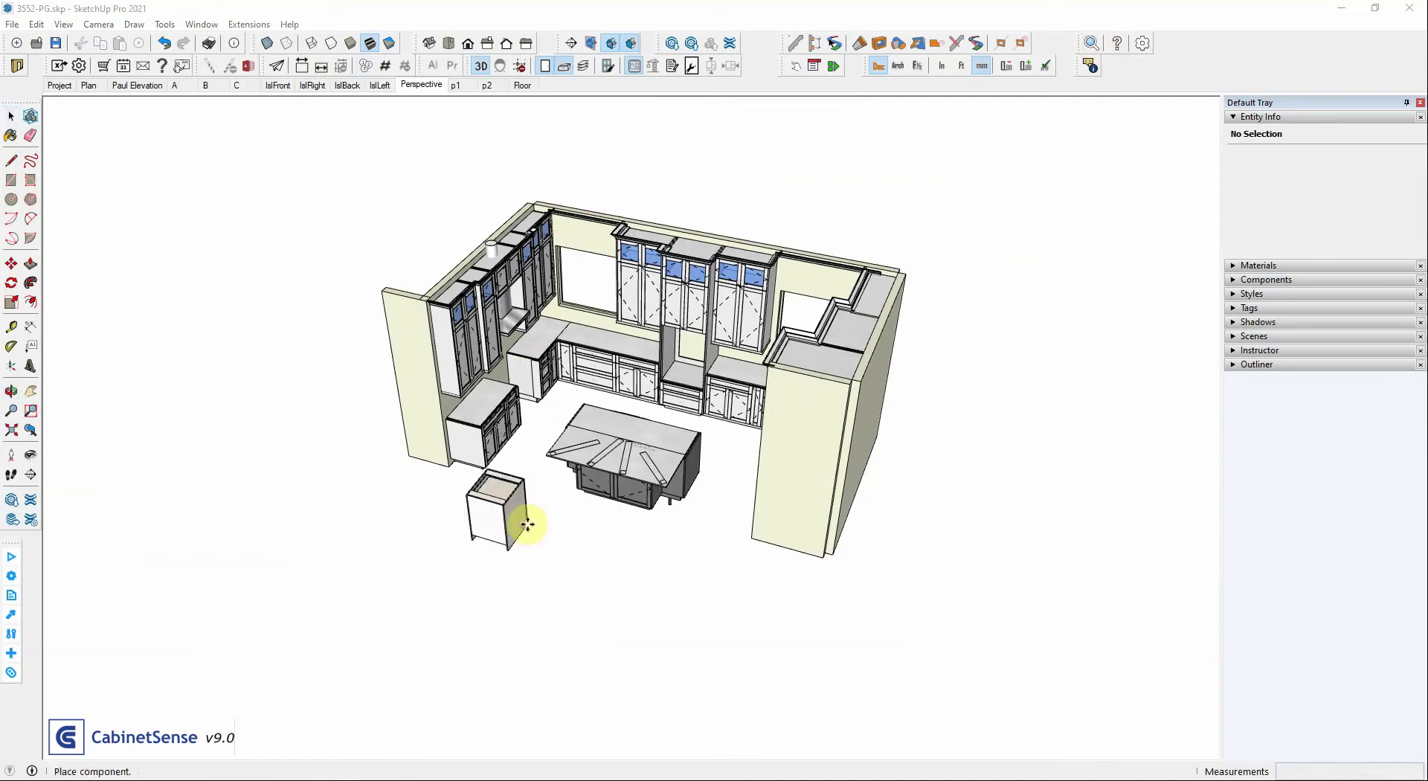
pyautogui.click(574, 623)
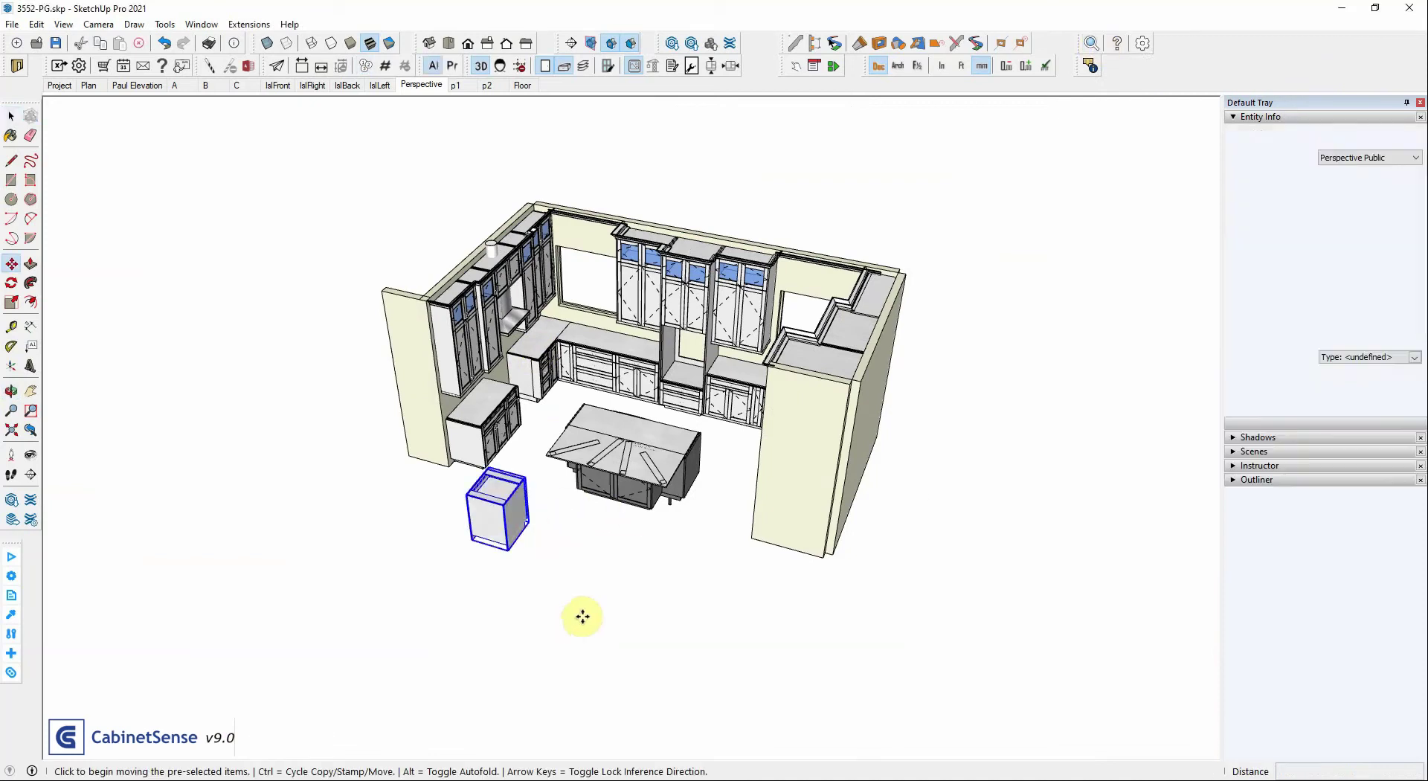
pyautogui.press('space')
pyautogui.click(784, 216)
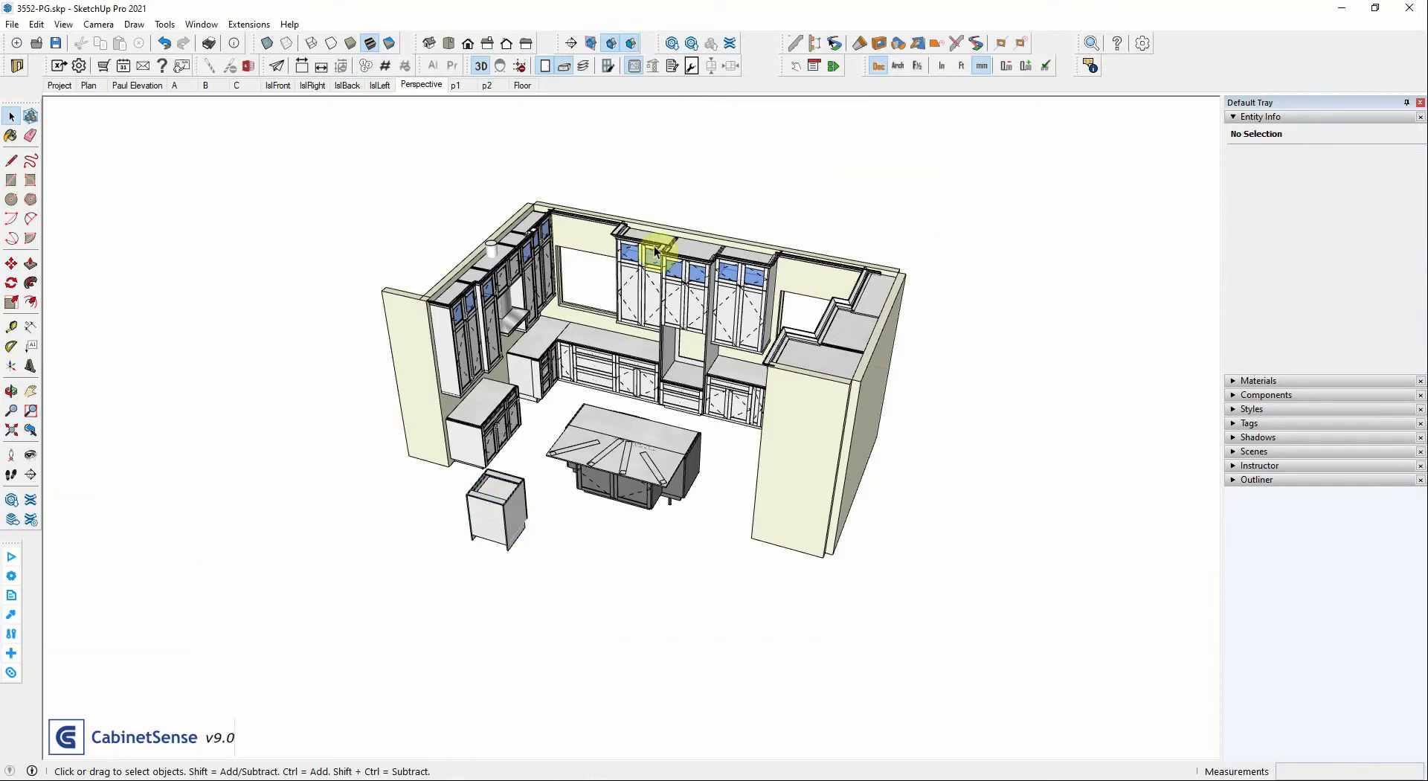
# Restart part numbering and number the newly placed Base 1D-1d cabinet as 3.13.
pyautogui.click(369, 68)
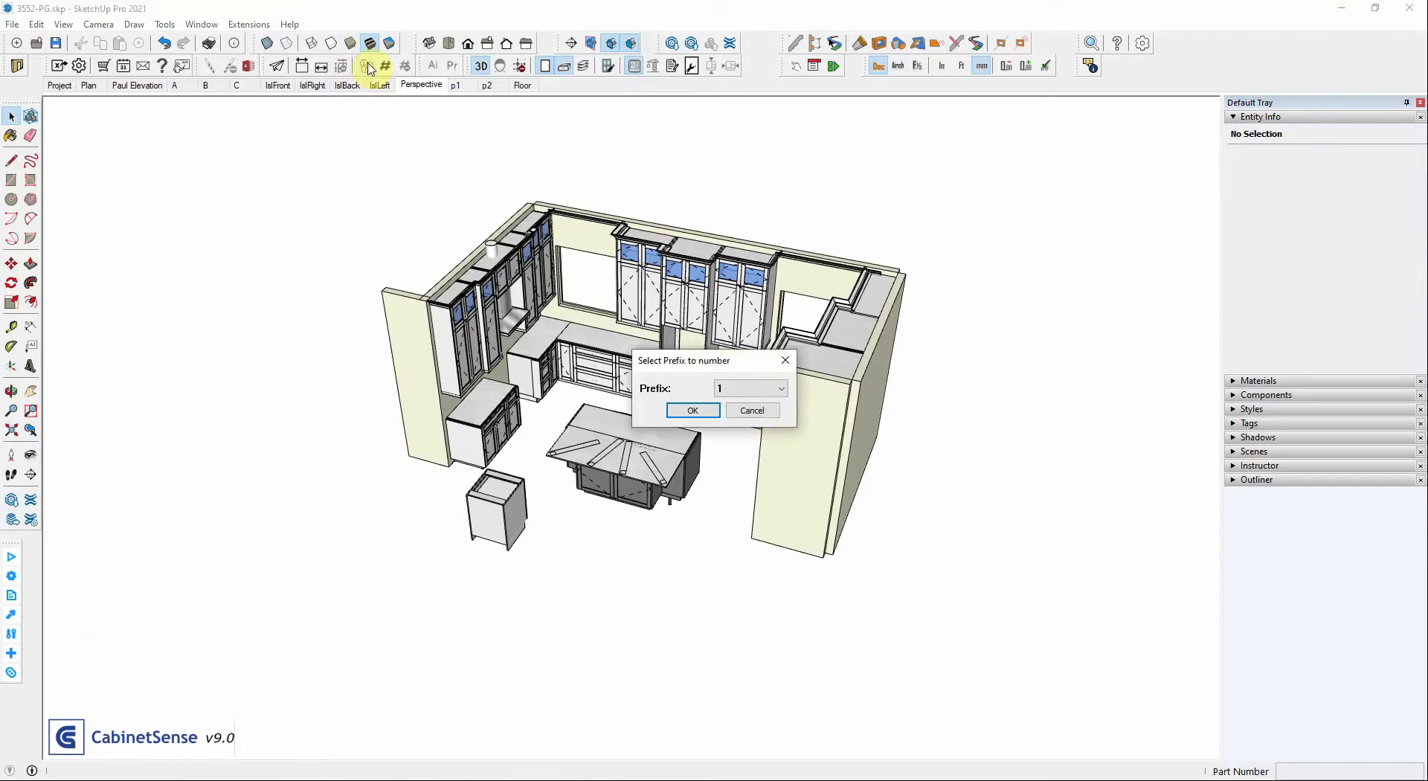
pyautogui.click(692, 411)
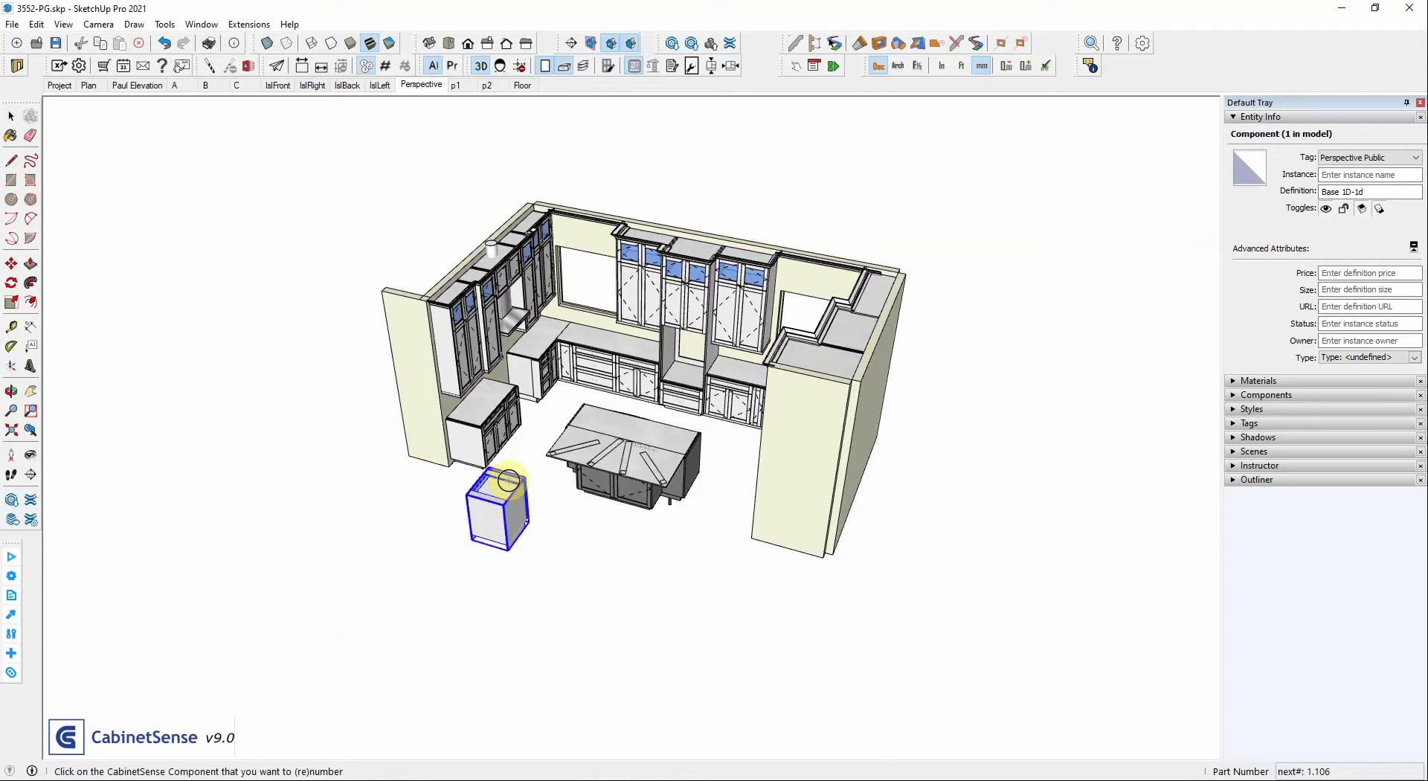
pyautogui.scroll(2, 491, 482)
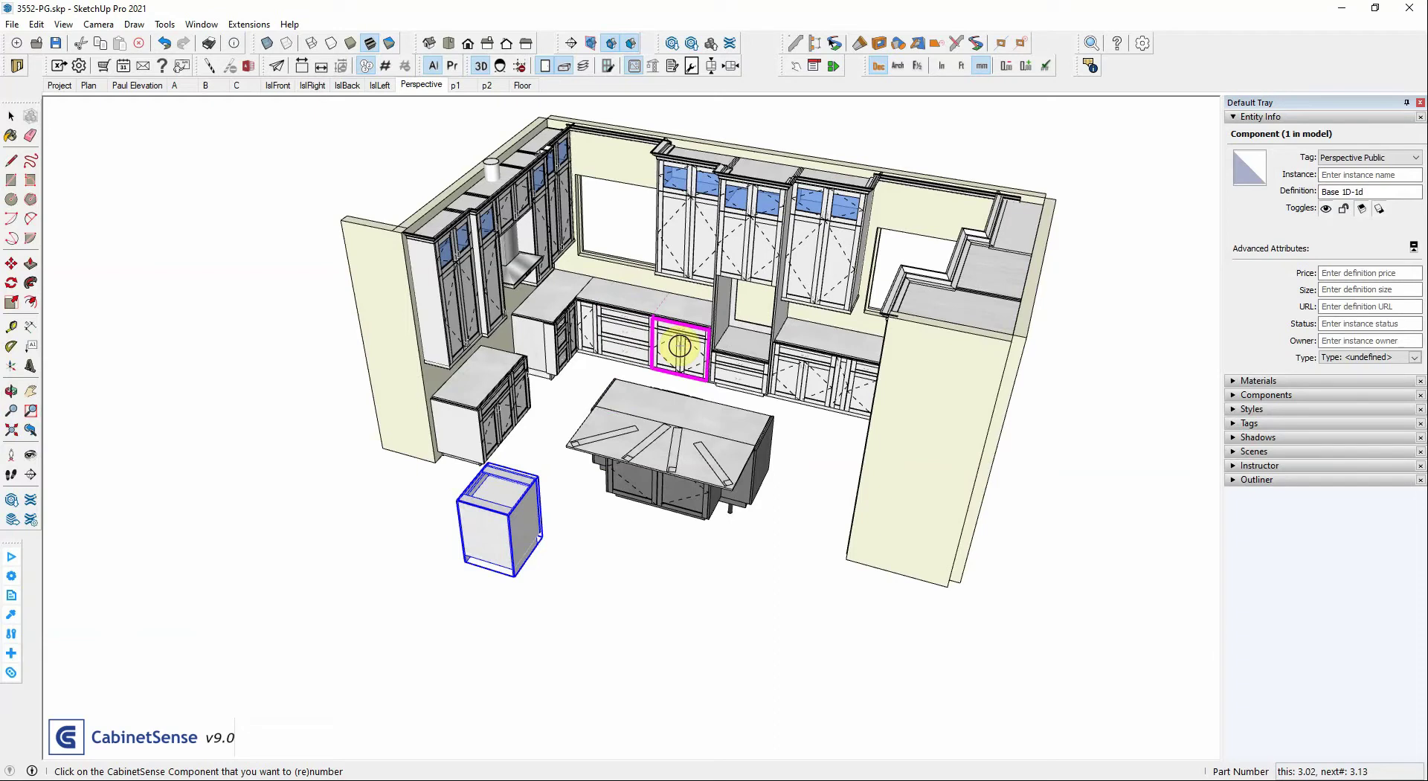
pyautogui.click(521, 514)
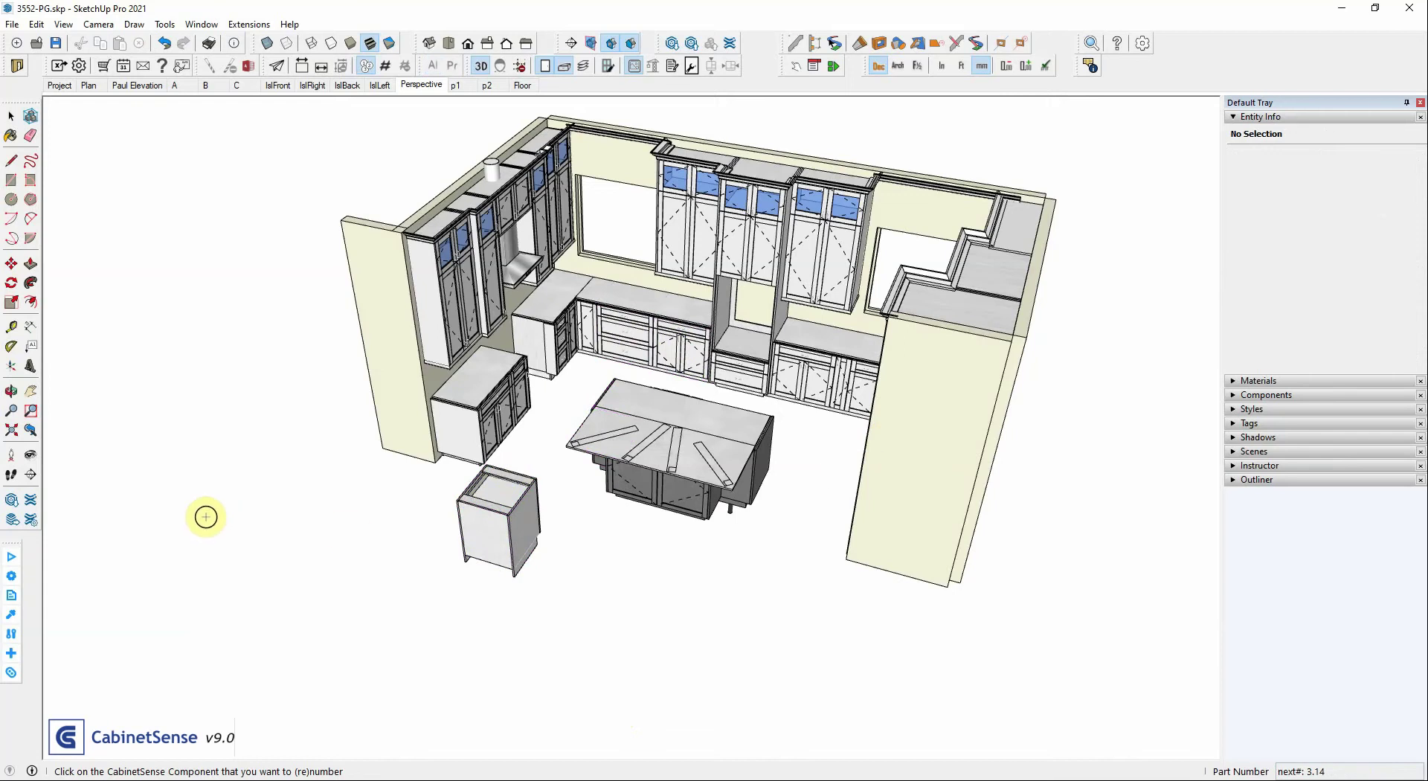
pyautogui.moveTo(206, 517); pyautogui.dragTo(324, 460, button='middle')
pyautogui.press('space')
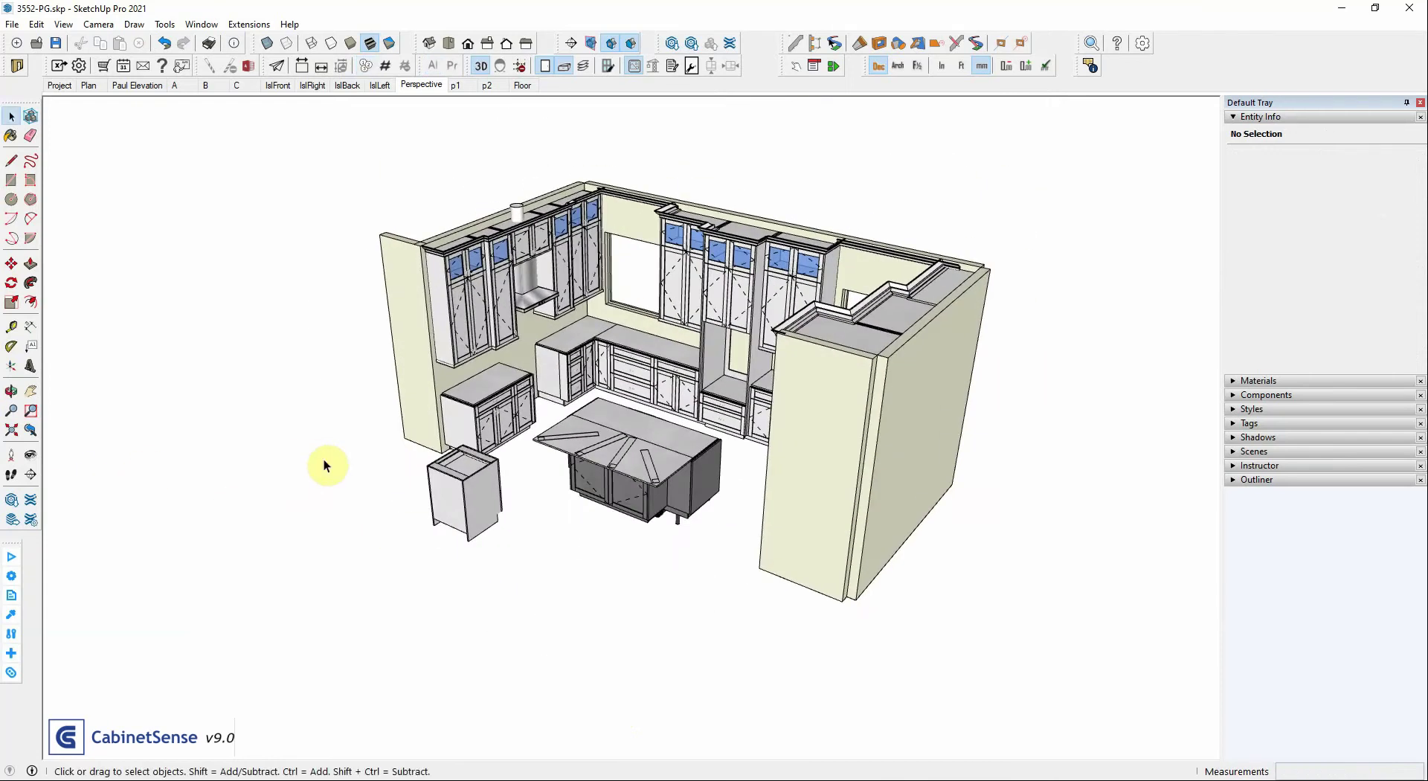
# Restart part numbering with prefix 1 and examine the highlighted components and the part number of the new base cabinet.
pyautogui.hotkey('ctrl', 'a')
pyautogui.click(368, 121)
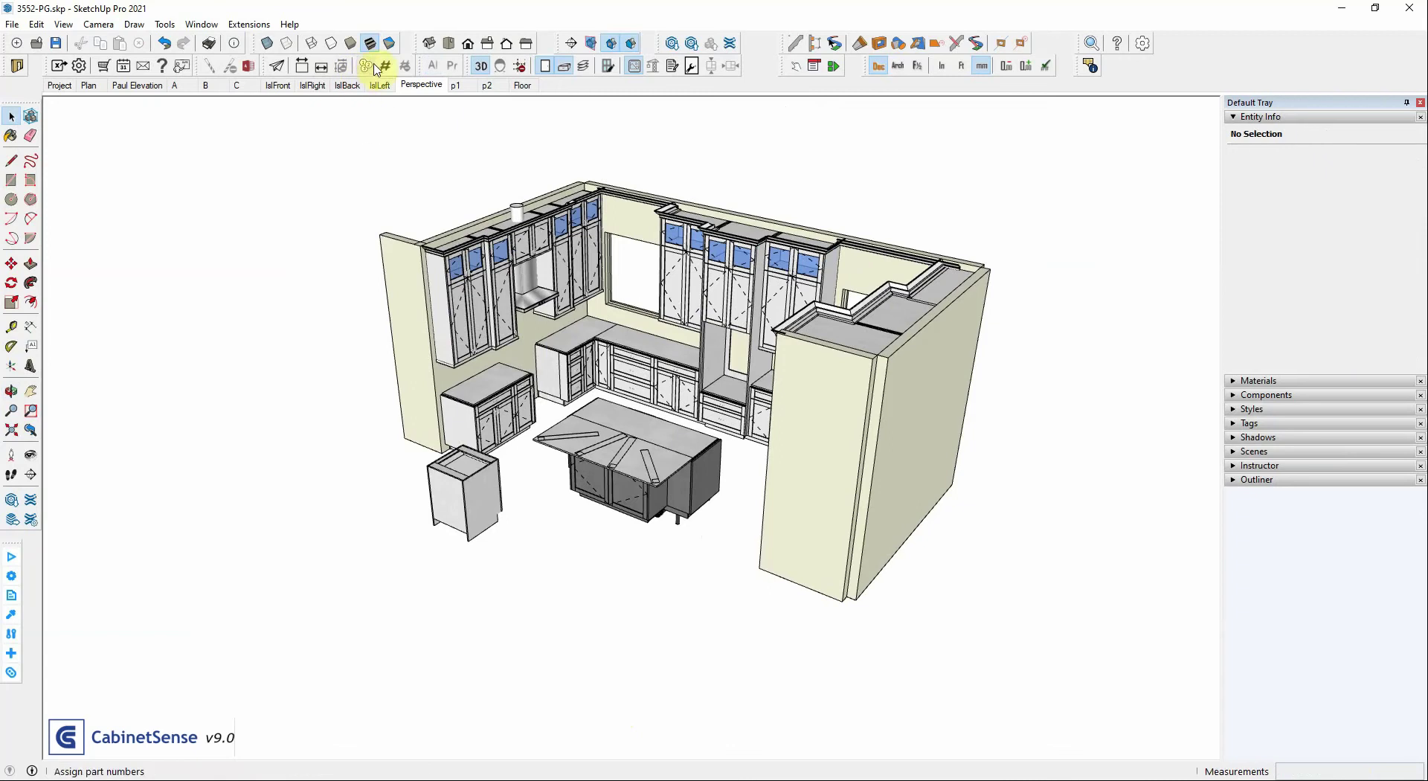
pyautogui.click(366, 66)
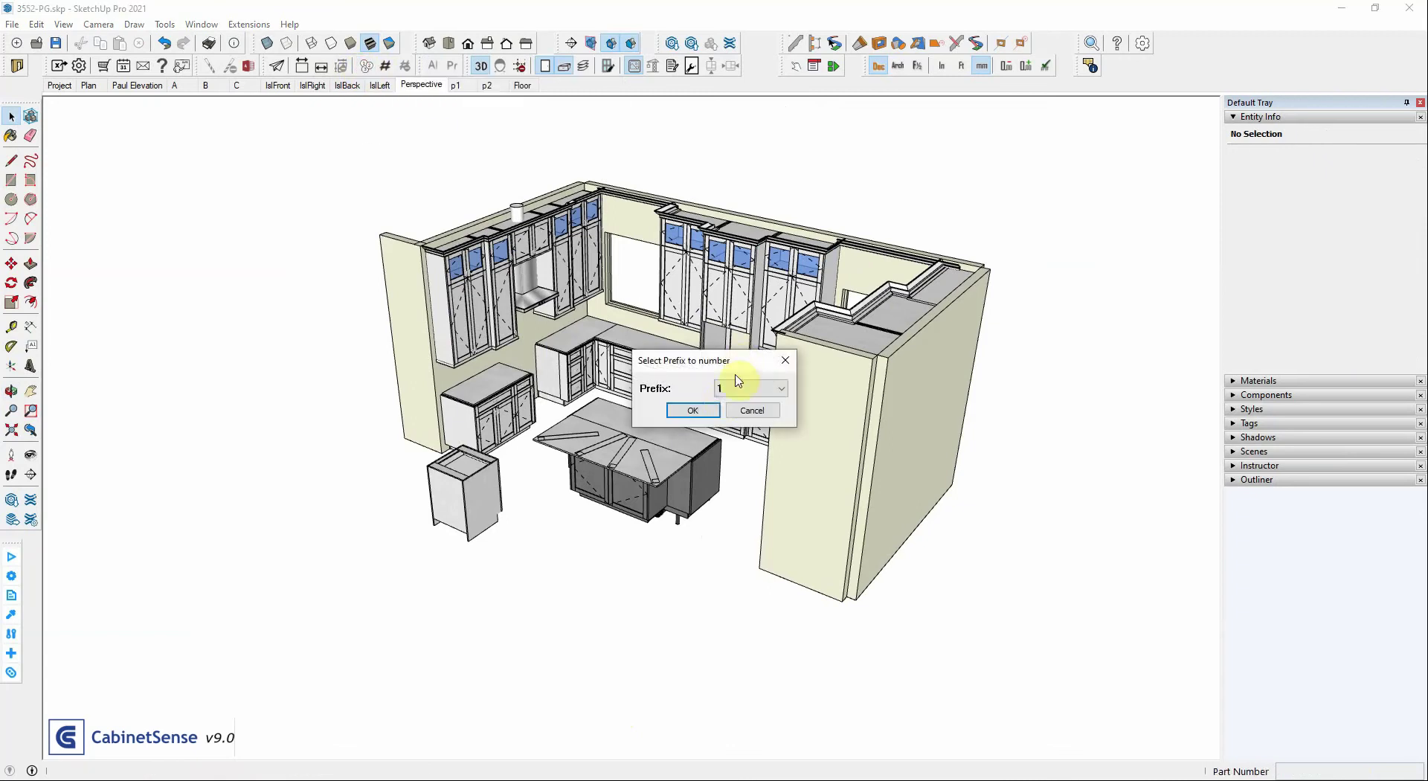
pyautogui.click(692, 410)
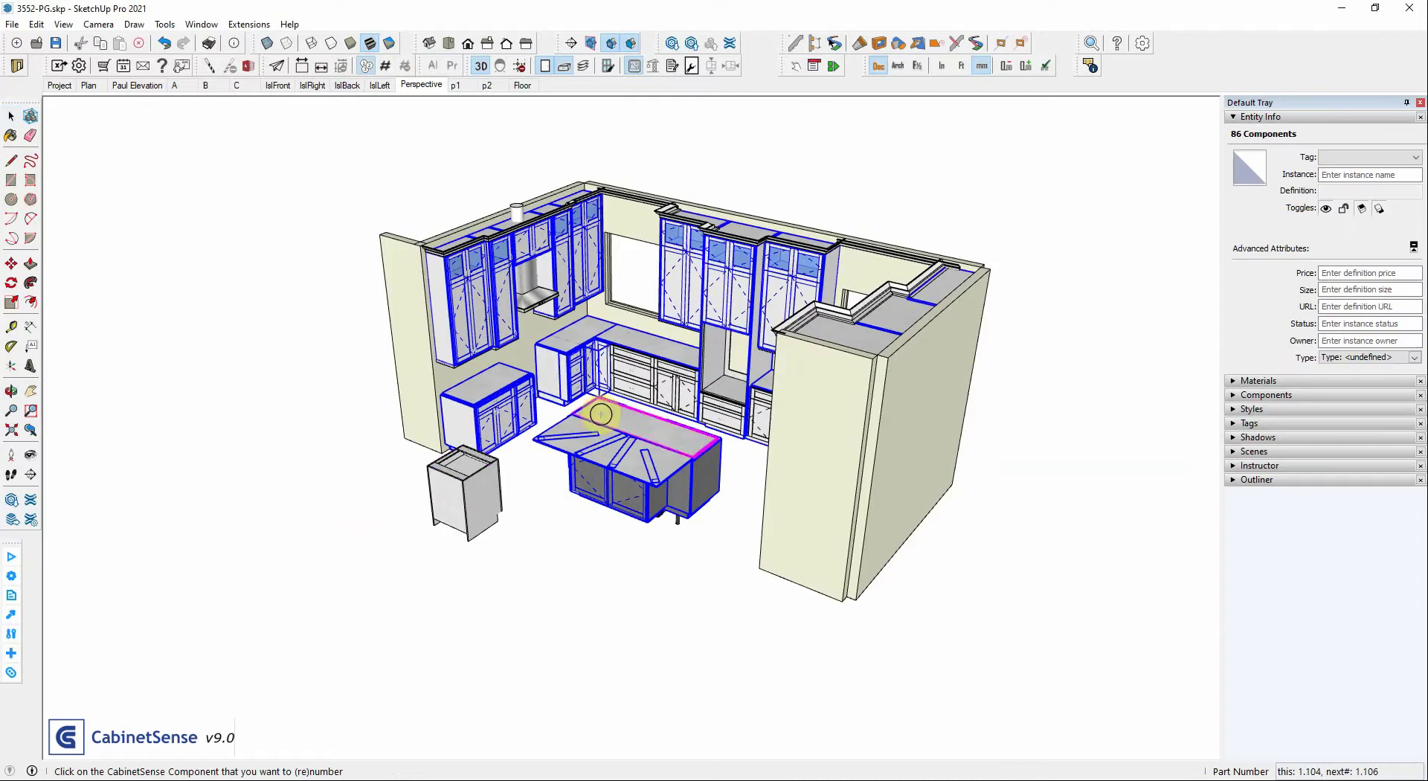
pyautogui.moveTo(669, 341); pyautogui.dragTo(408, 405, button='middle')
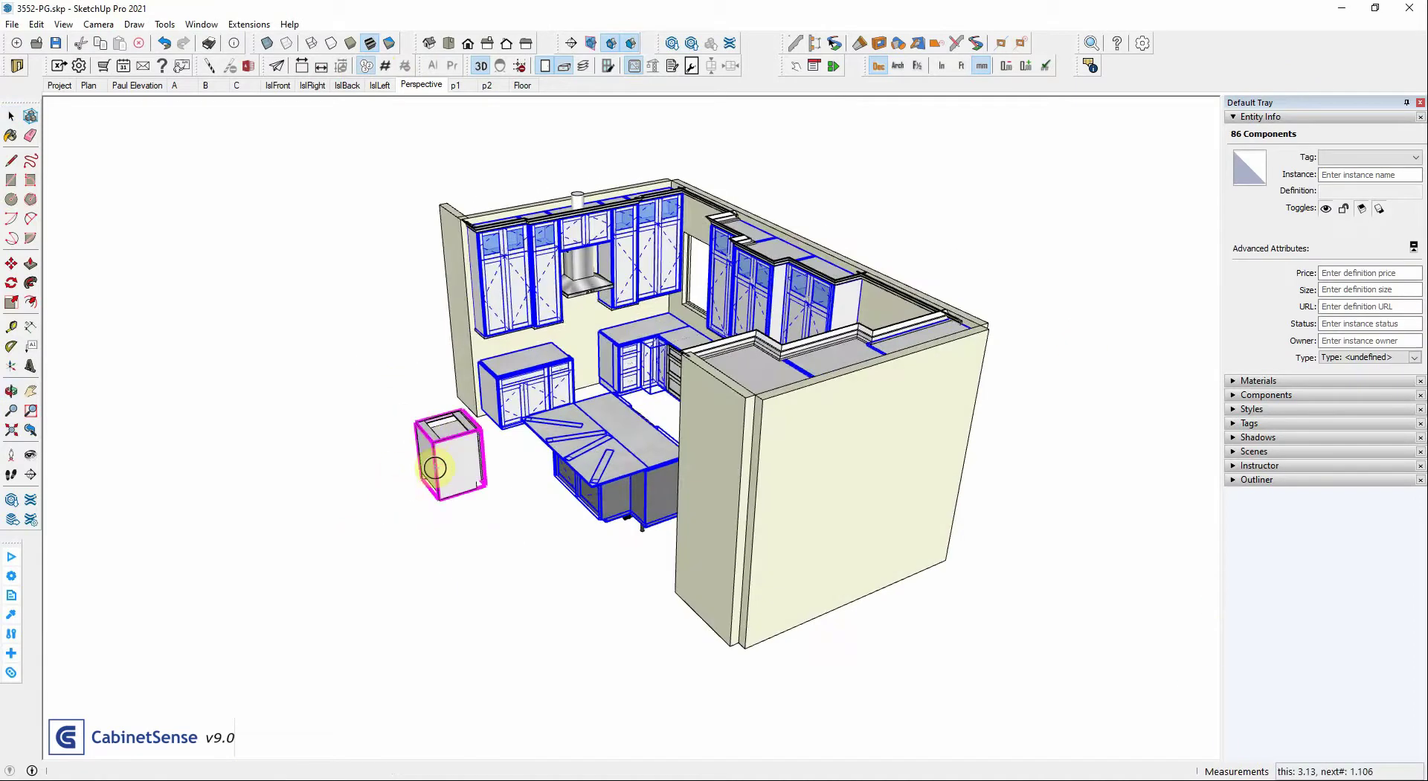